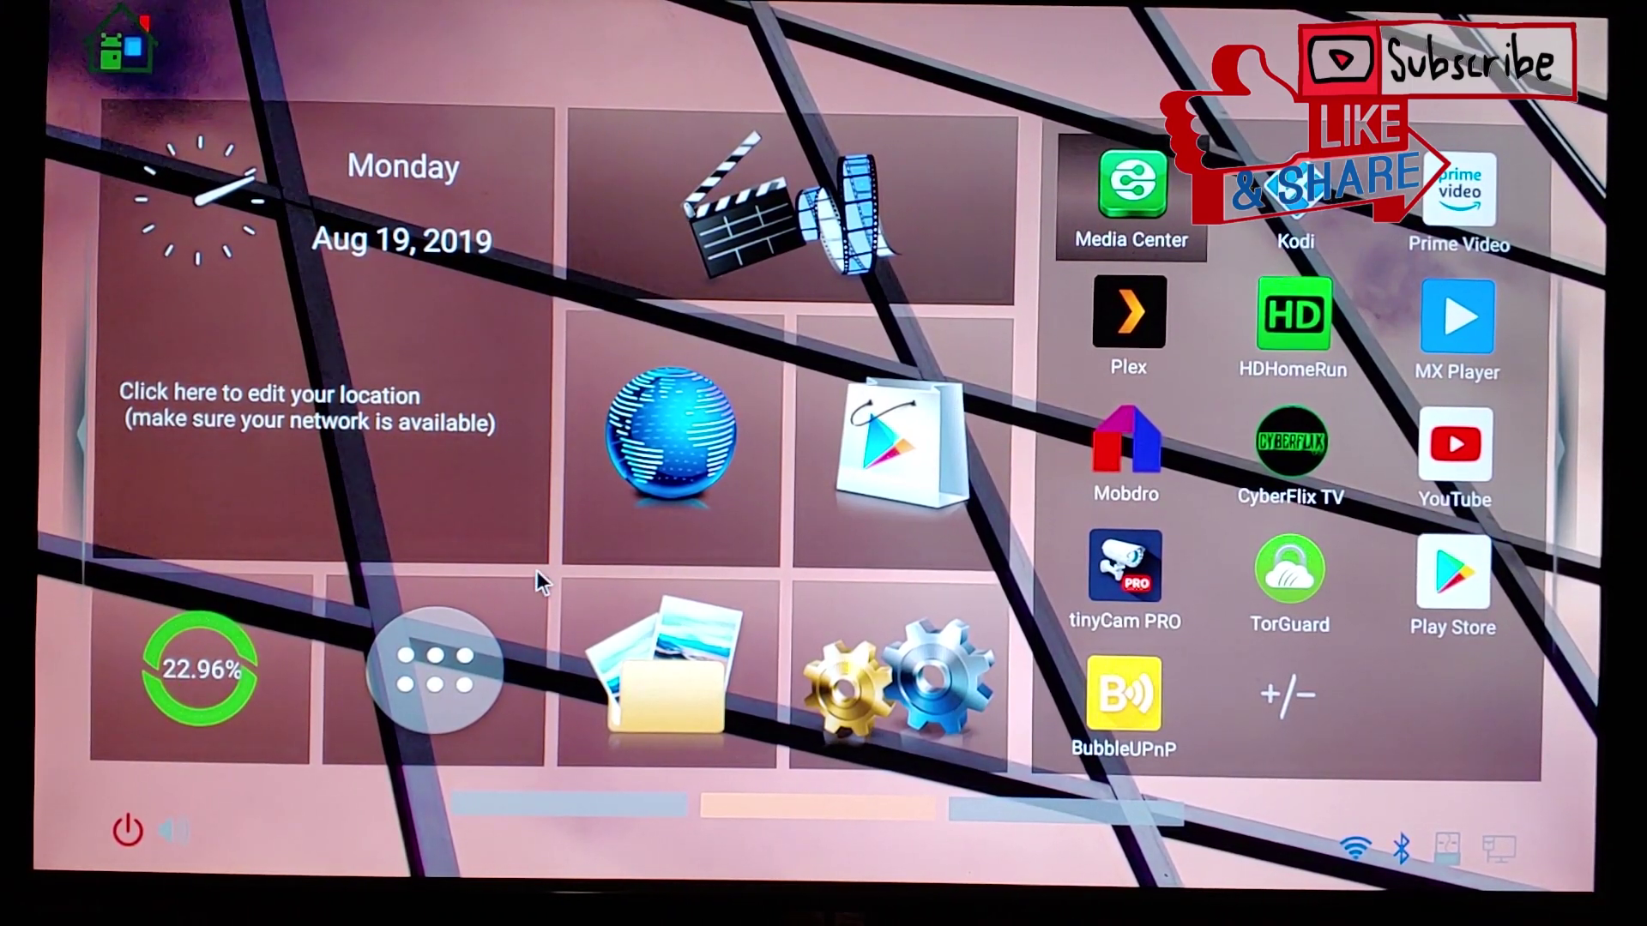
Open the device information in the system settings and view the current firmware build in Wireless Update
left_click(453, 640)
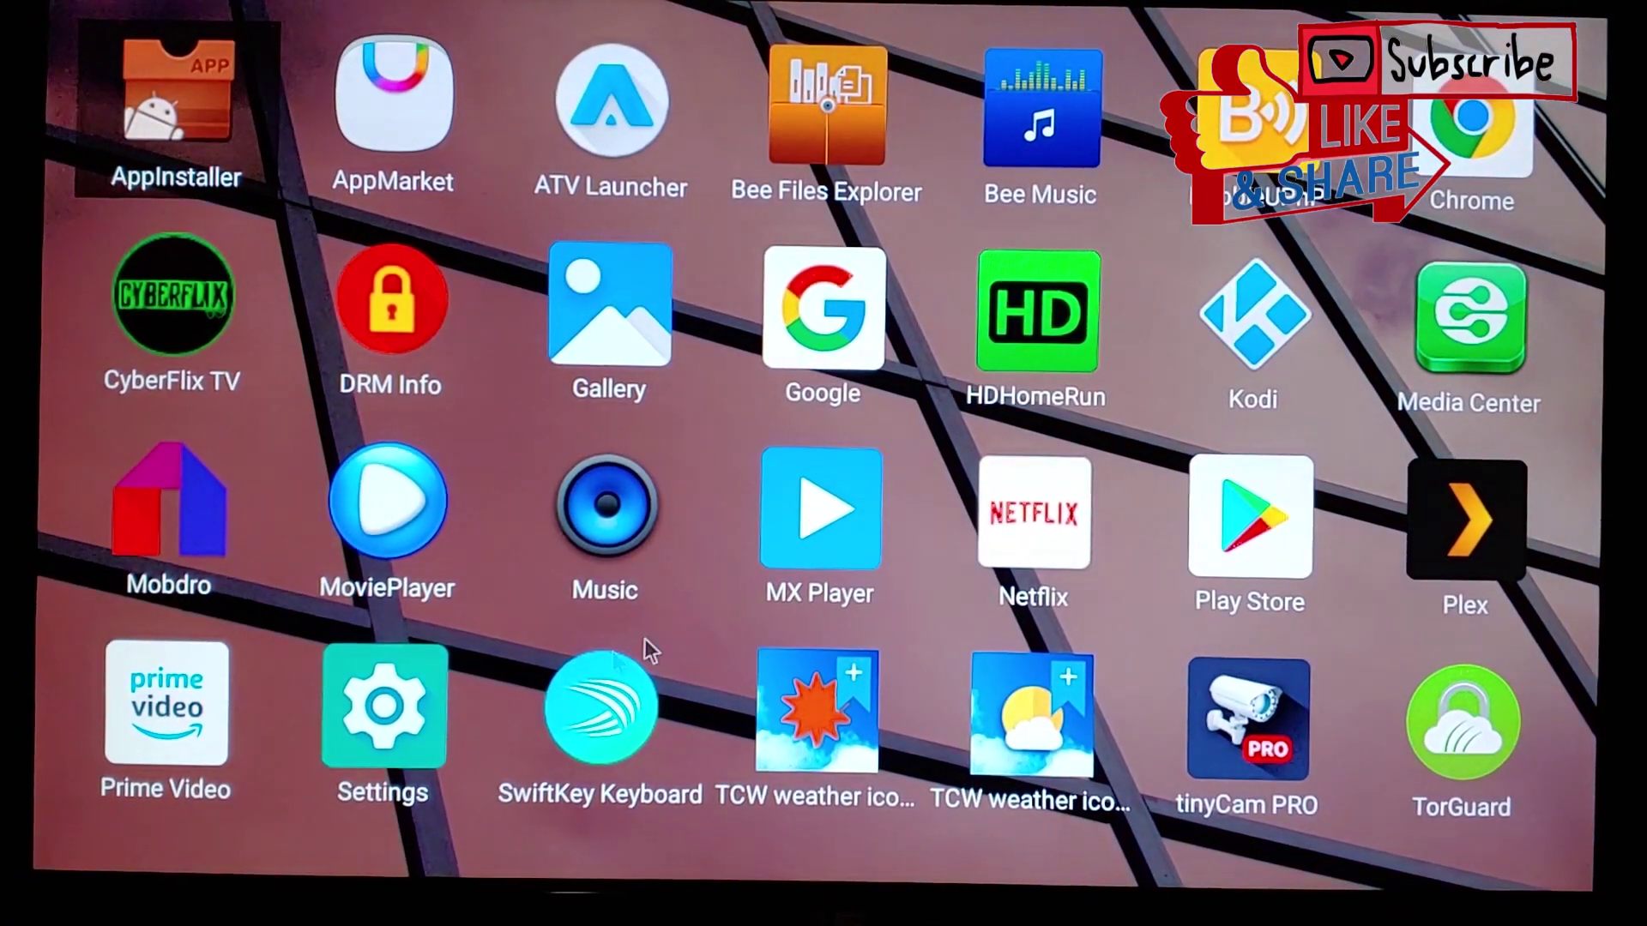
left_click(417, 717)
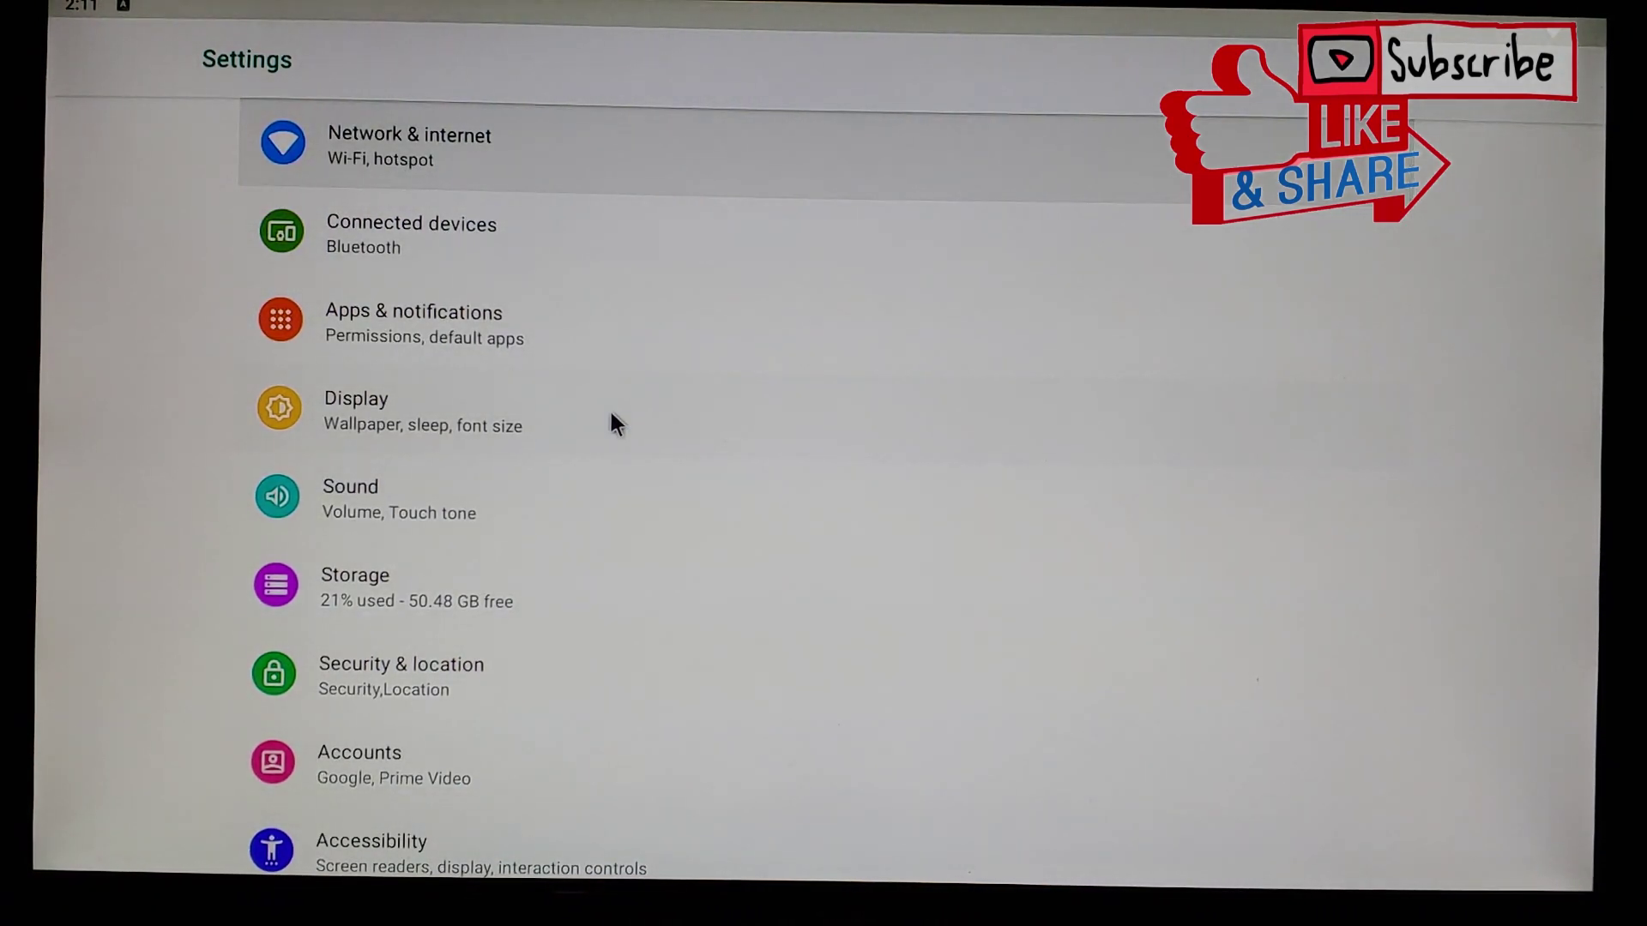
key("Down")
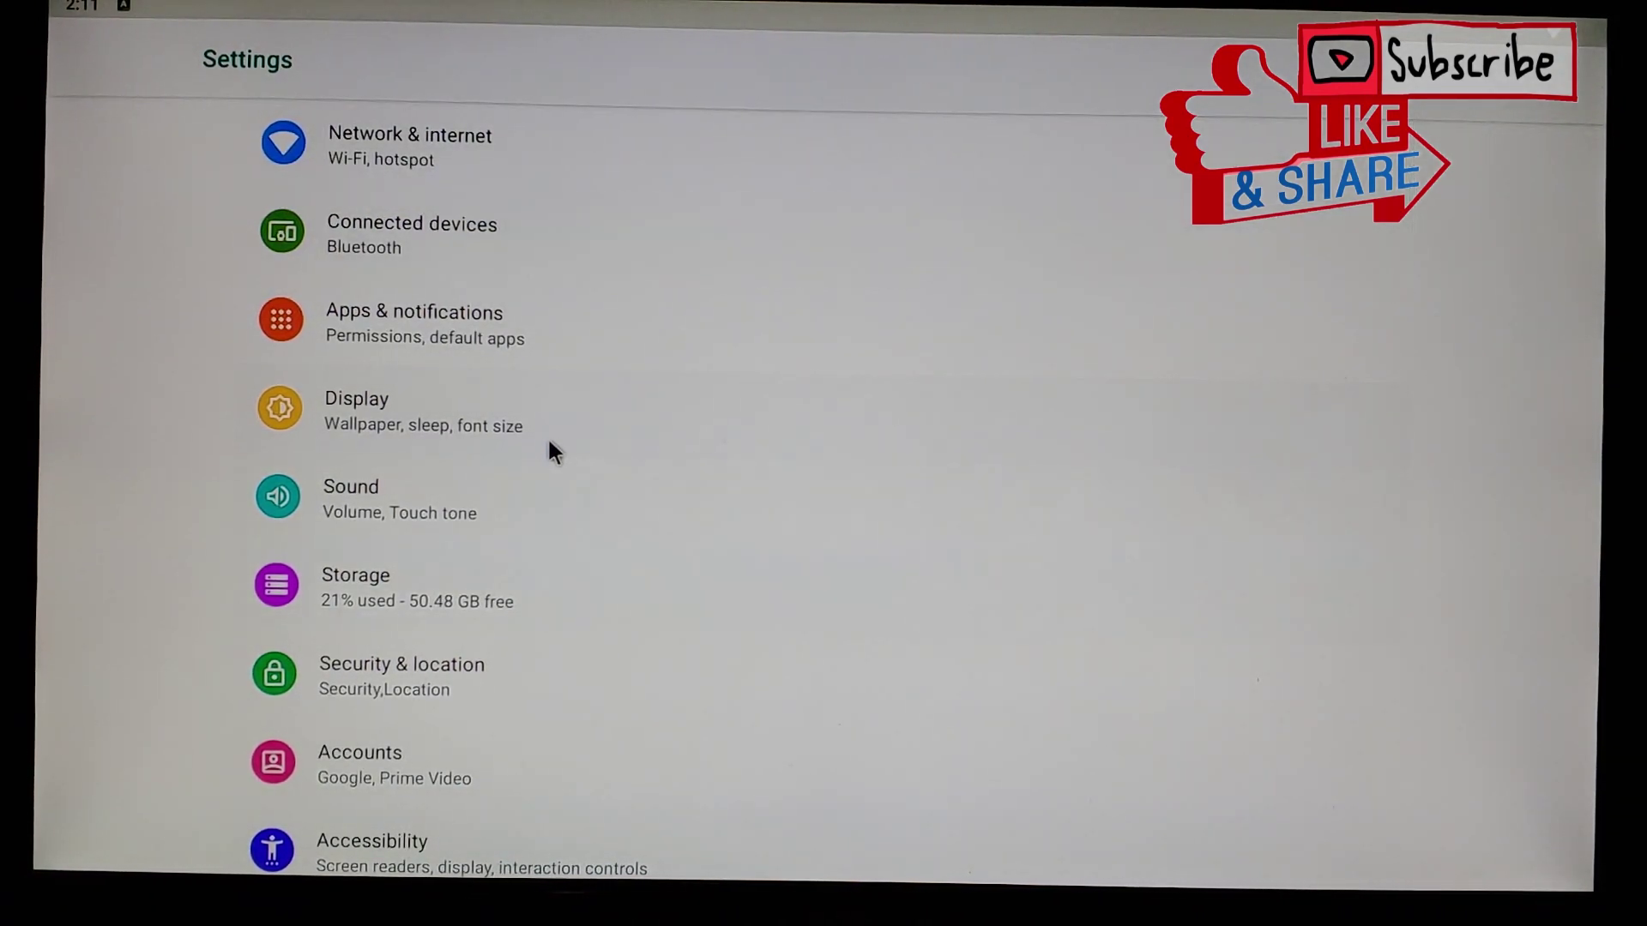
scroll(549, 446, "down", 3)
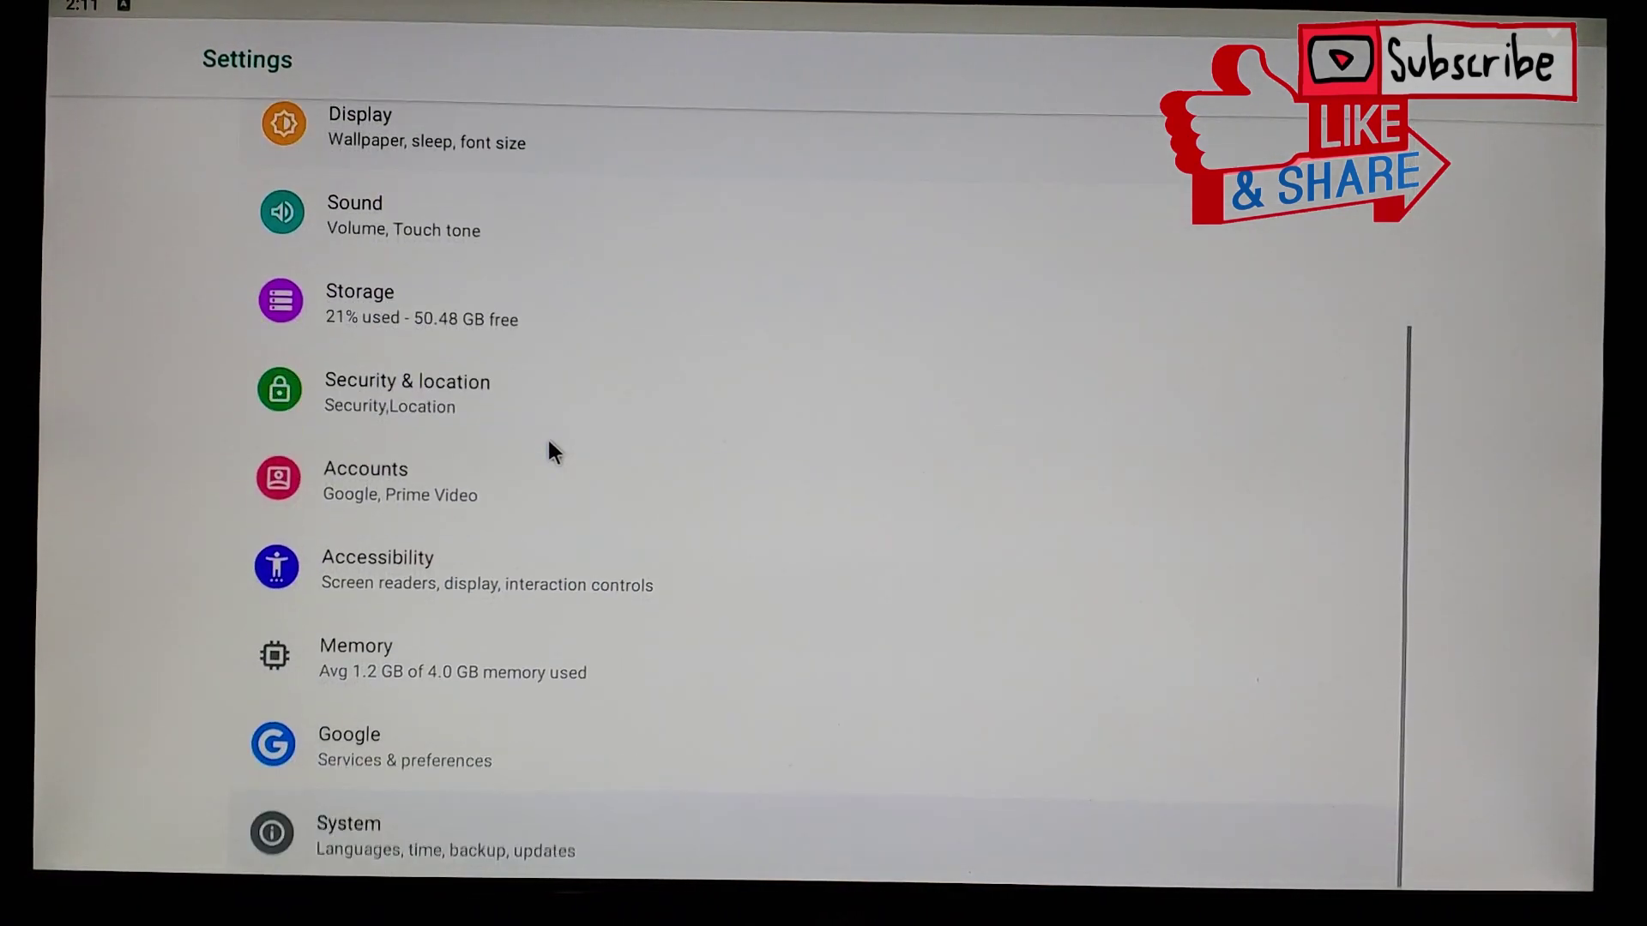
left_click(441, 820)
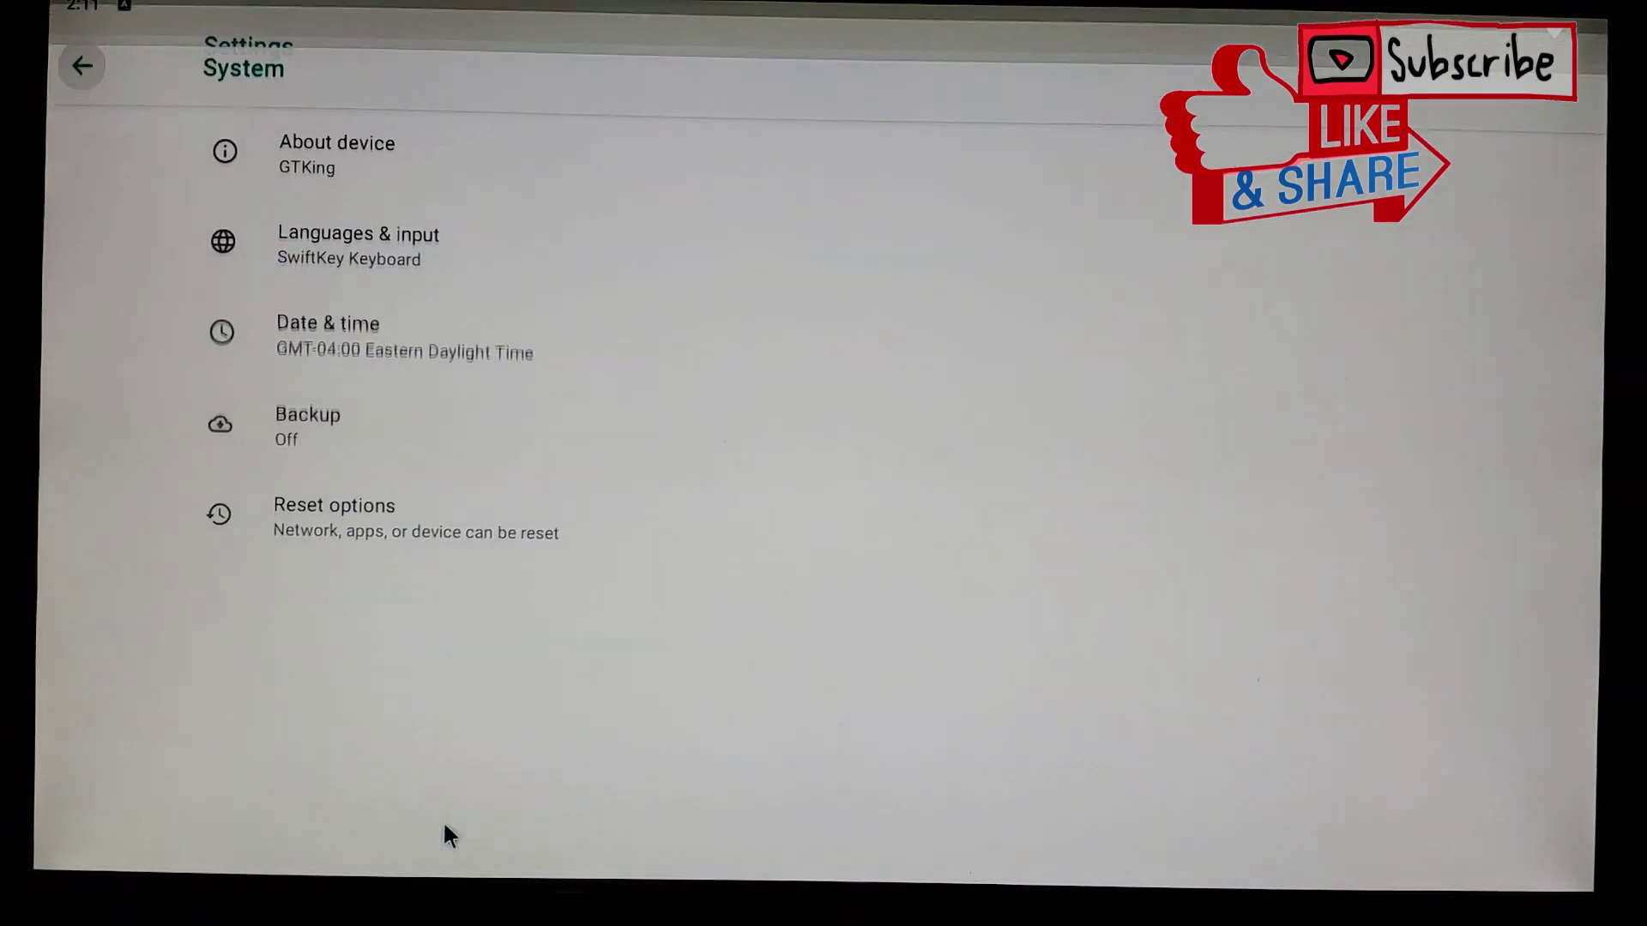
left_click(433, 189)
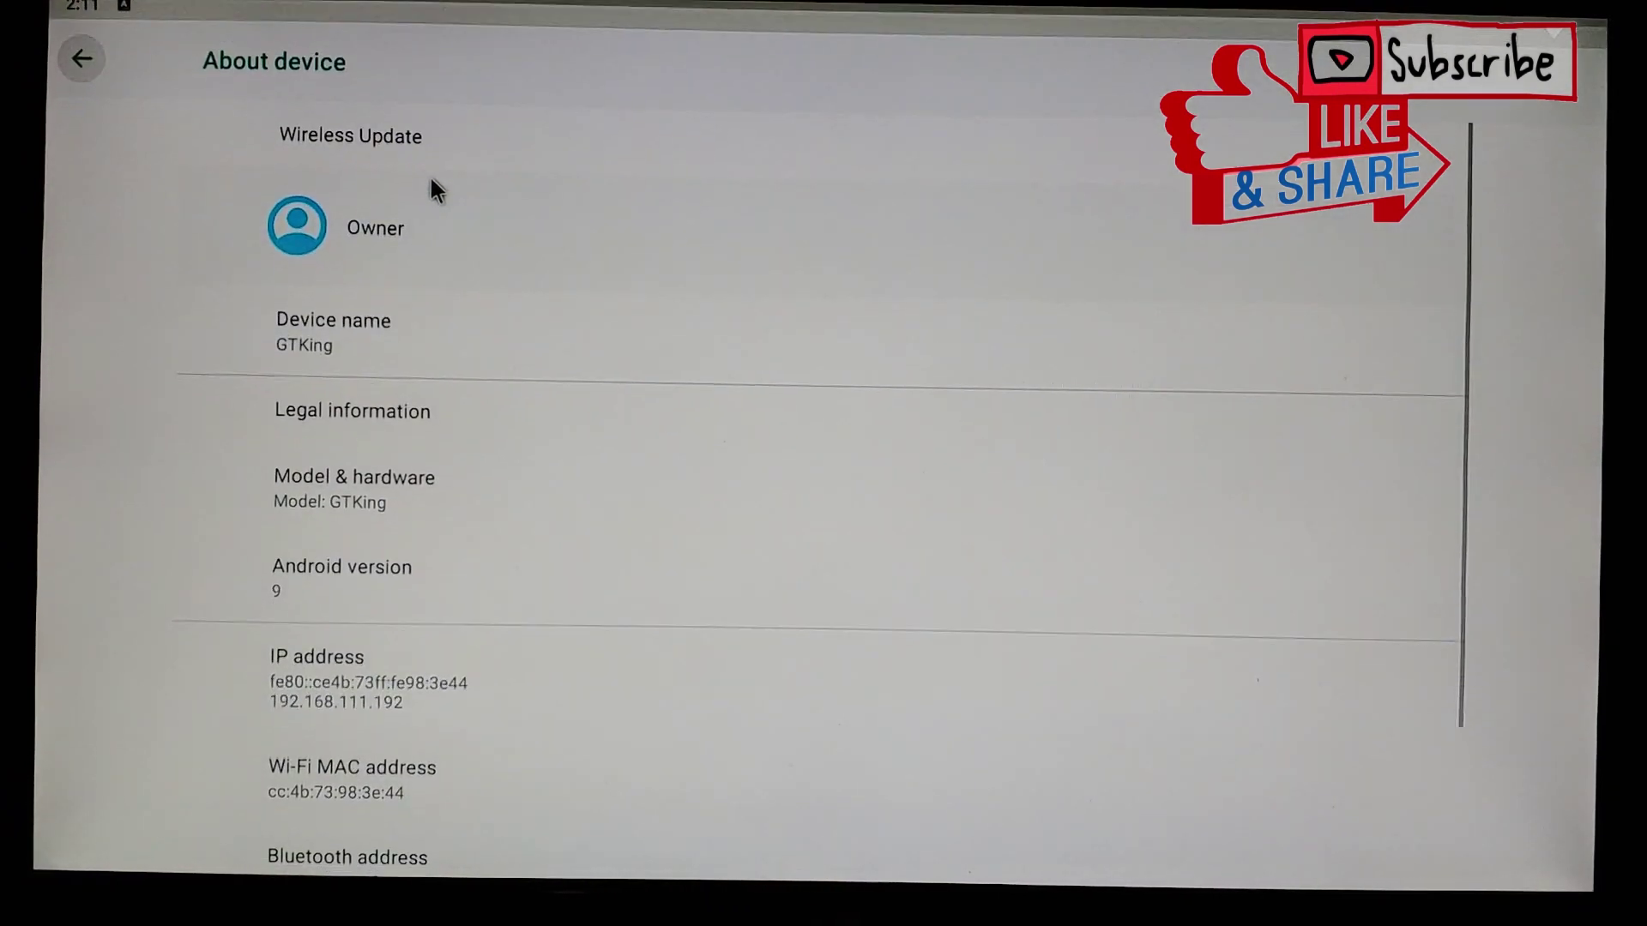
left_click(396, 139)
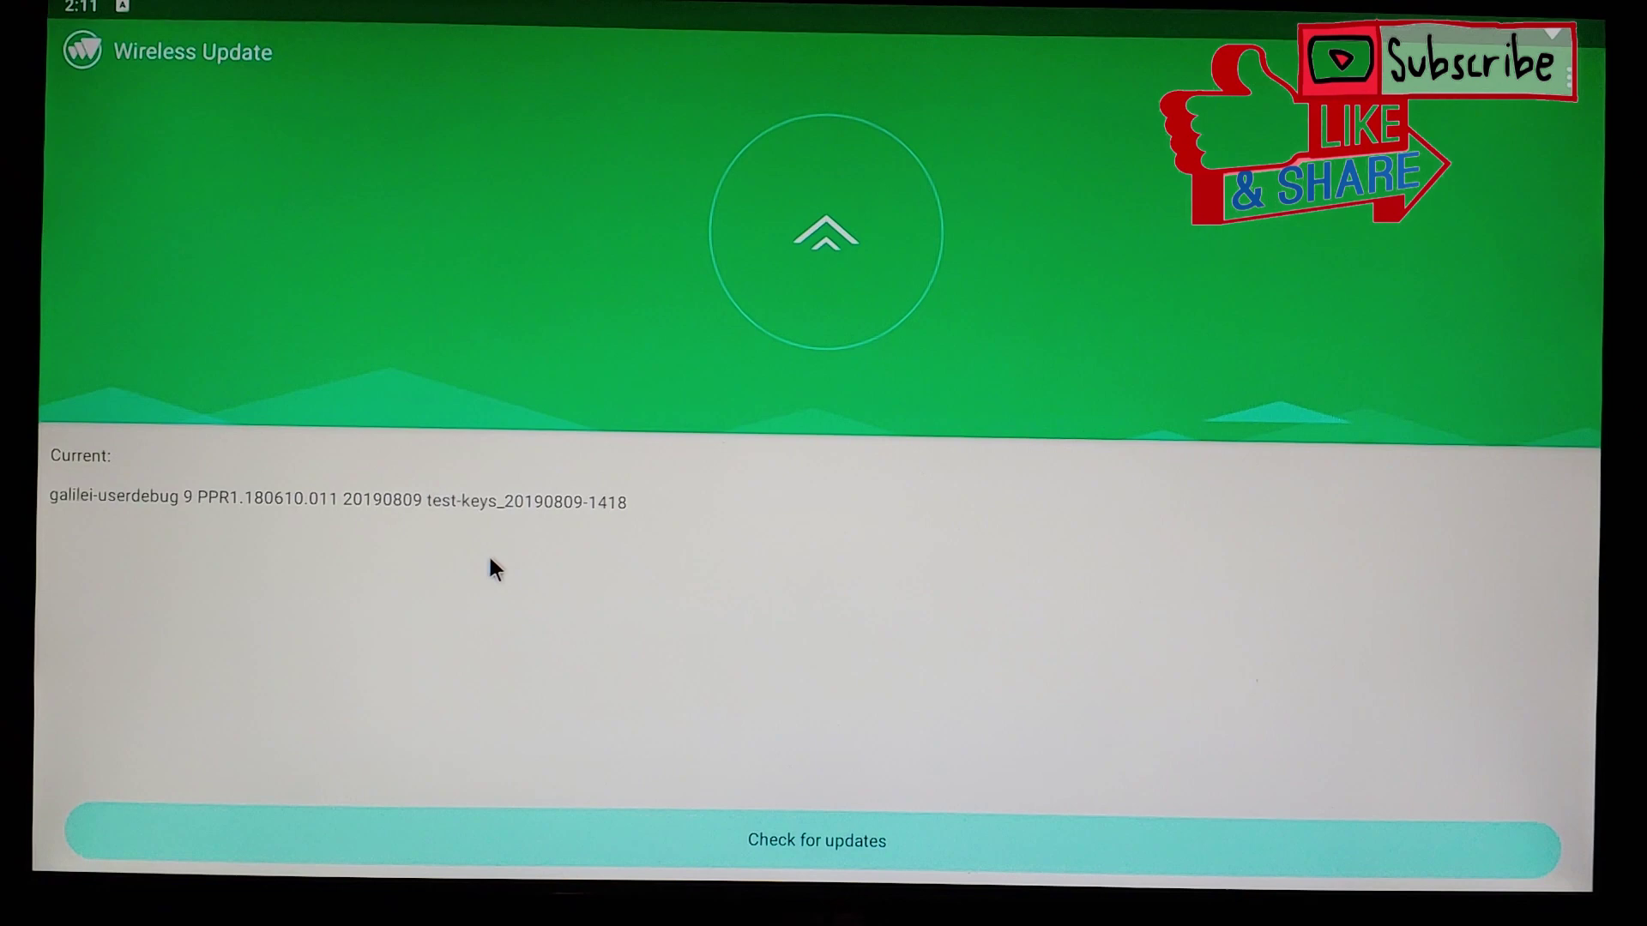
key("Escape")
key("Escape")
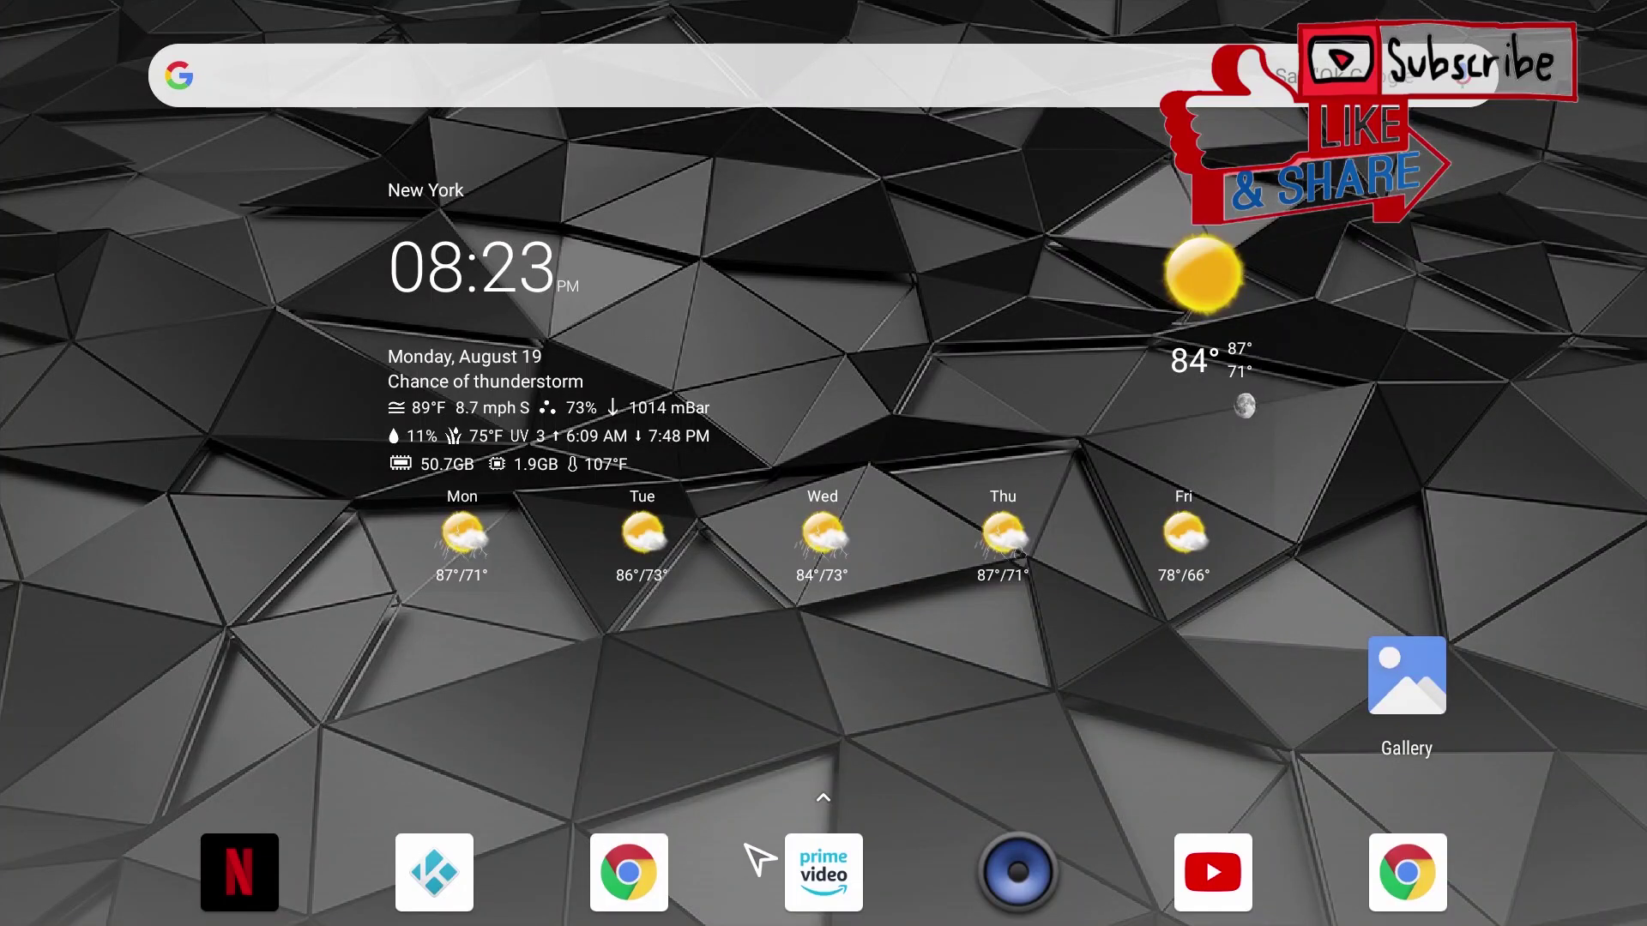
View the installed apps in the app drawer and return to the home screen
left_click_drag(745, 845, 772, 507)
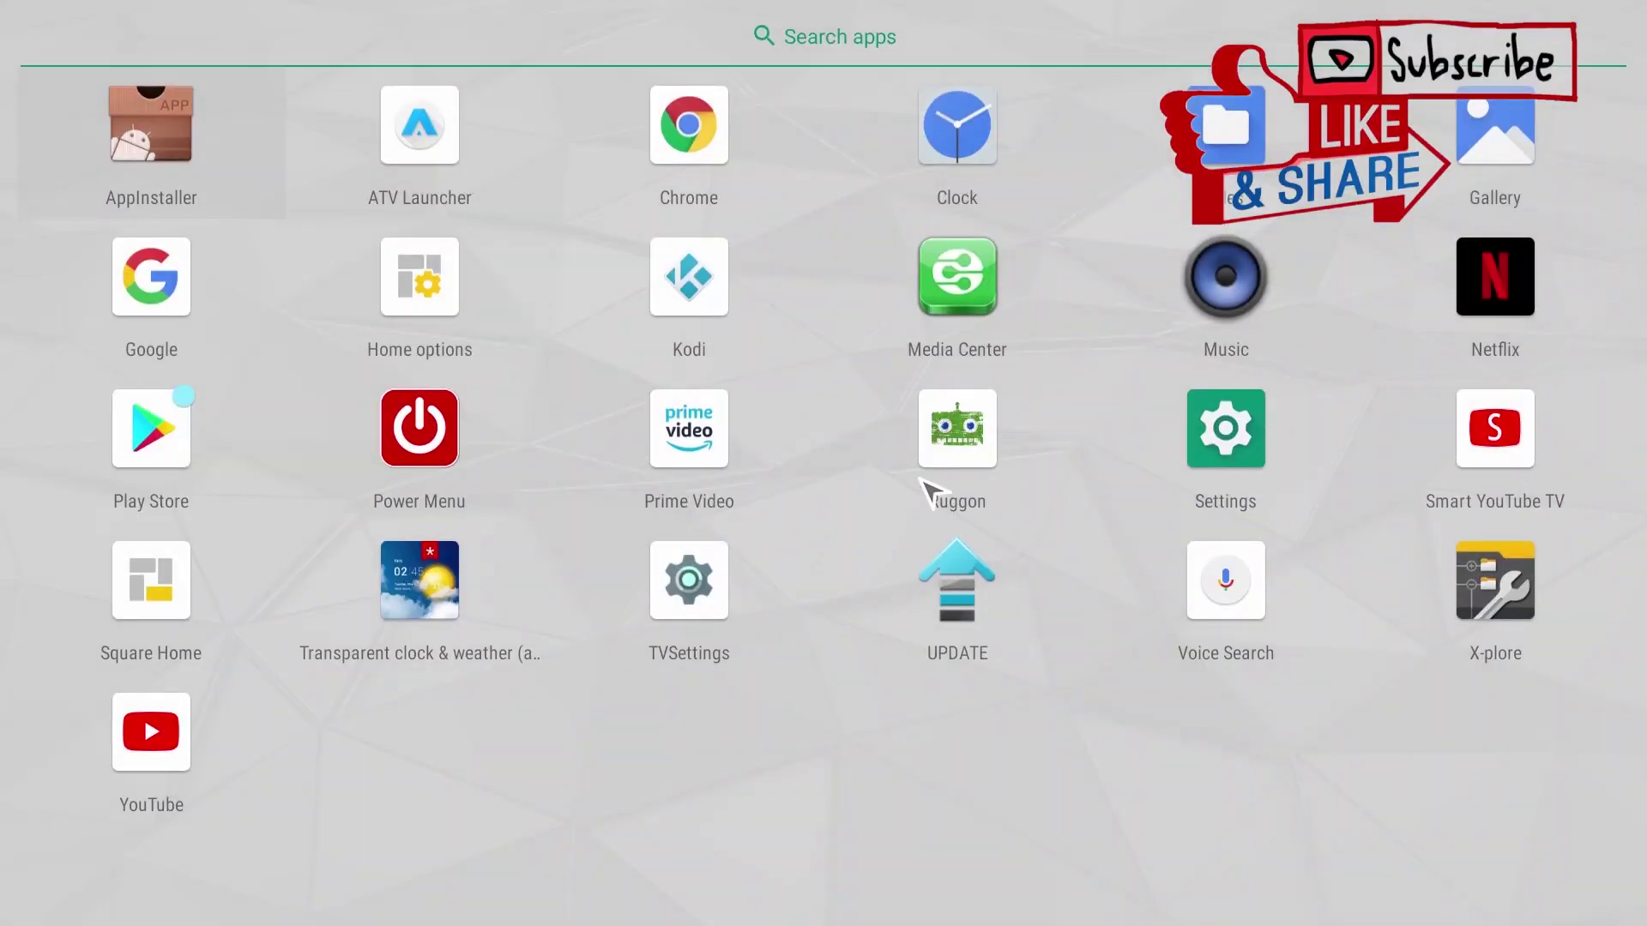
key("Escape")
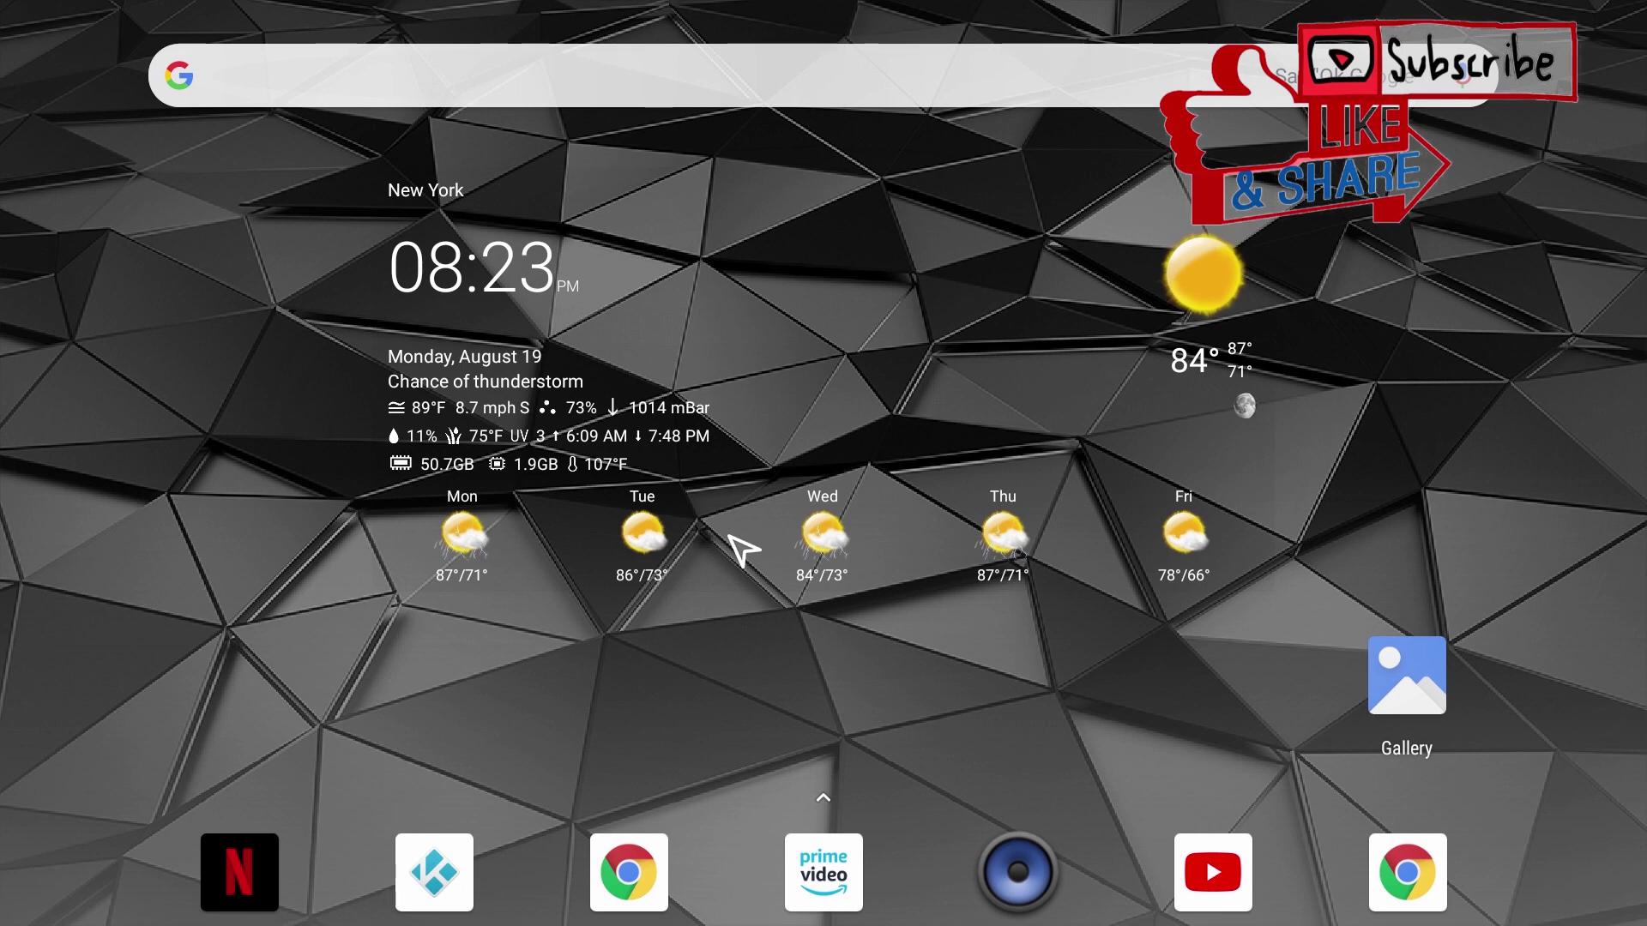
Switch to the browser, review the ALVATECH ROM change list, and highlight the two GT-King ROM download entries in the forum post
key("alt+Tab")
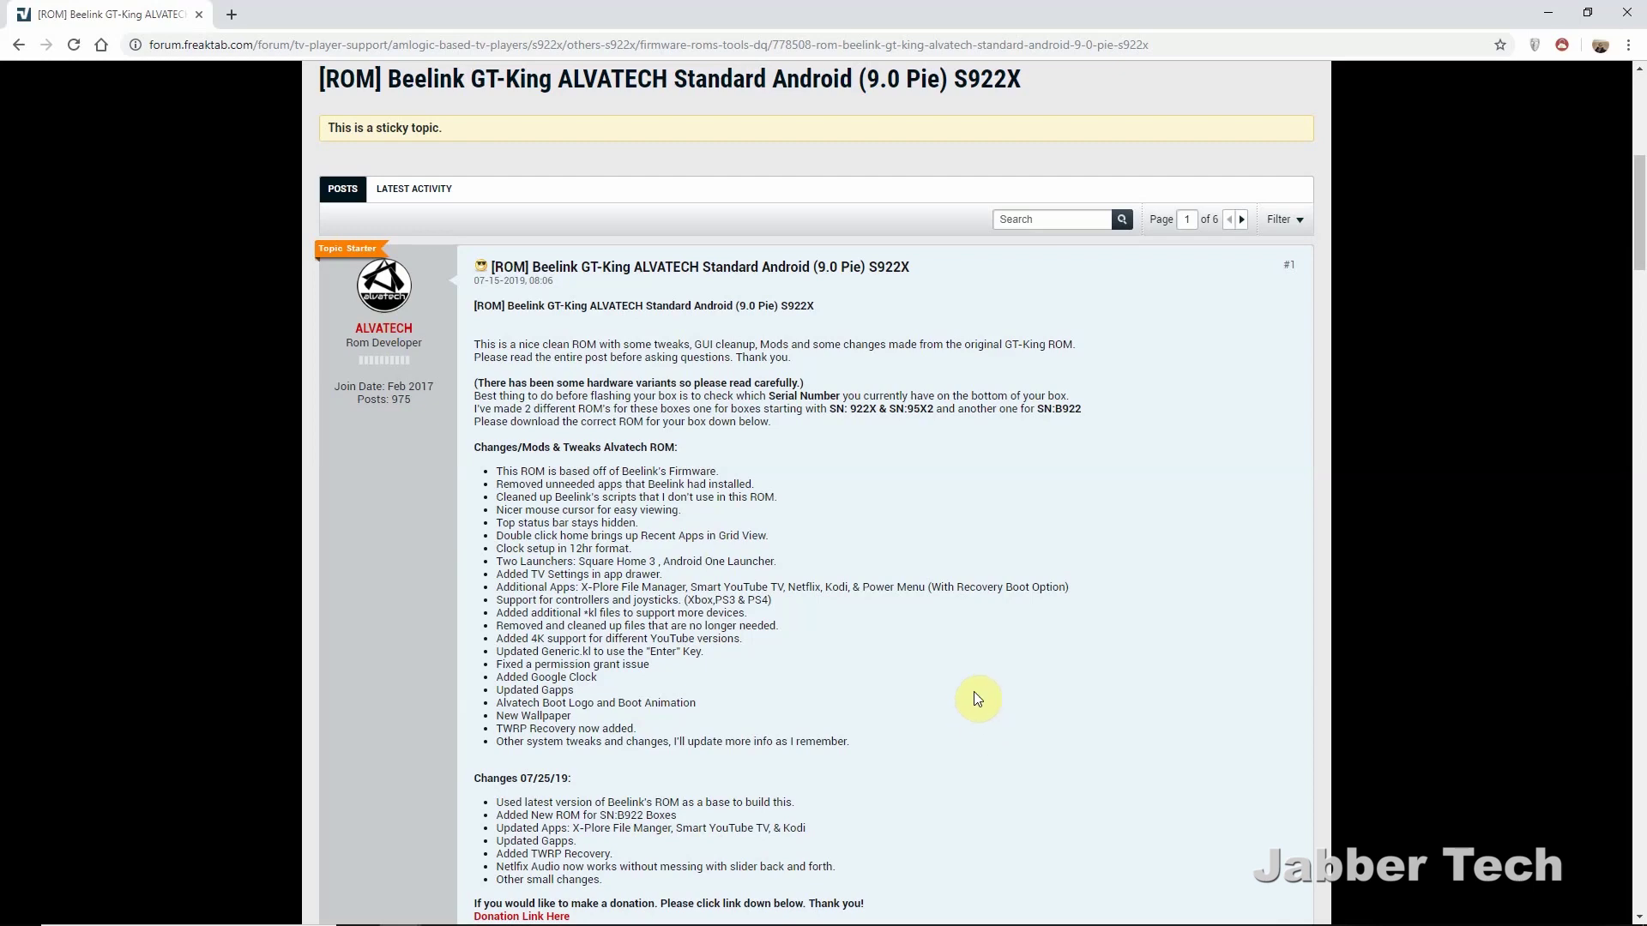
scroll(887, 618, "down", 3)
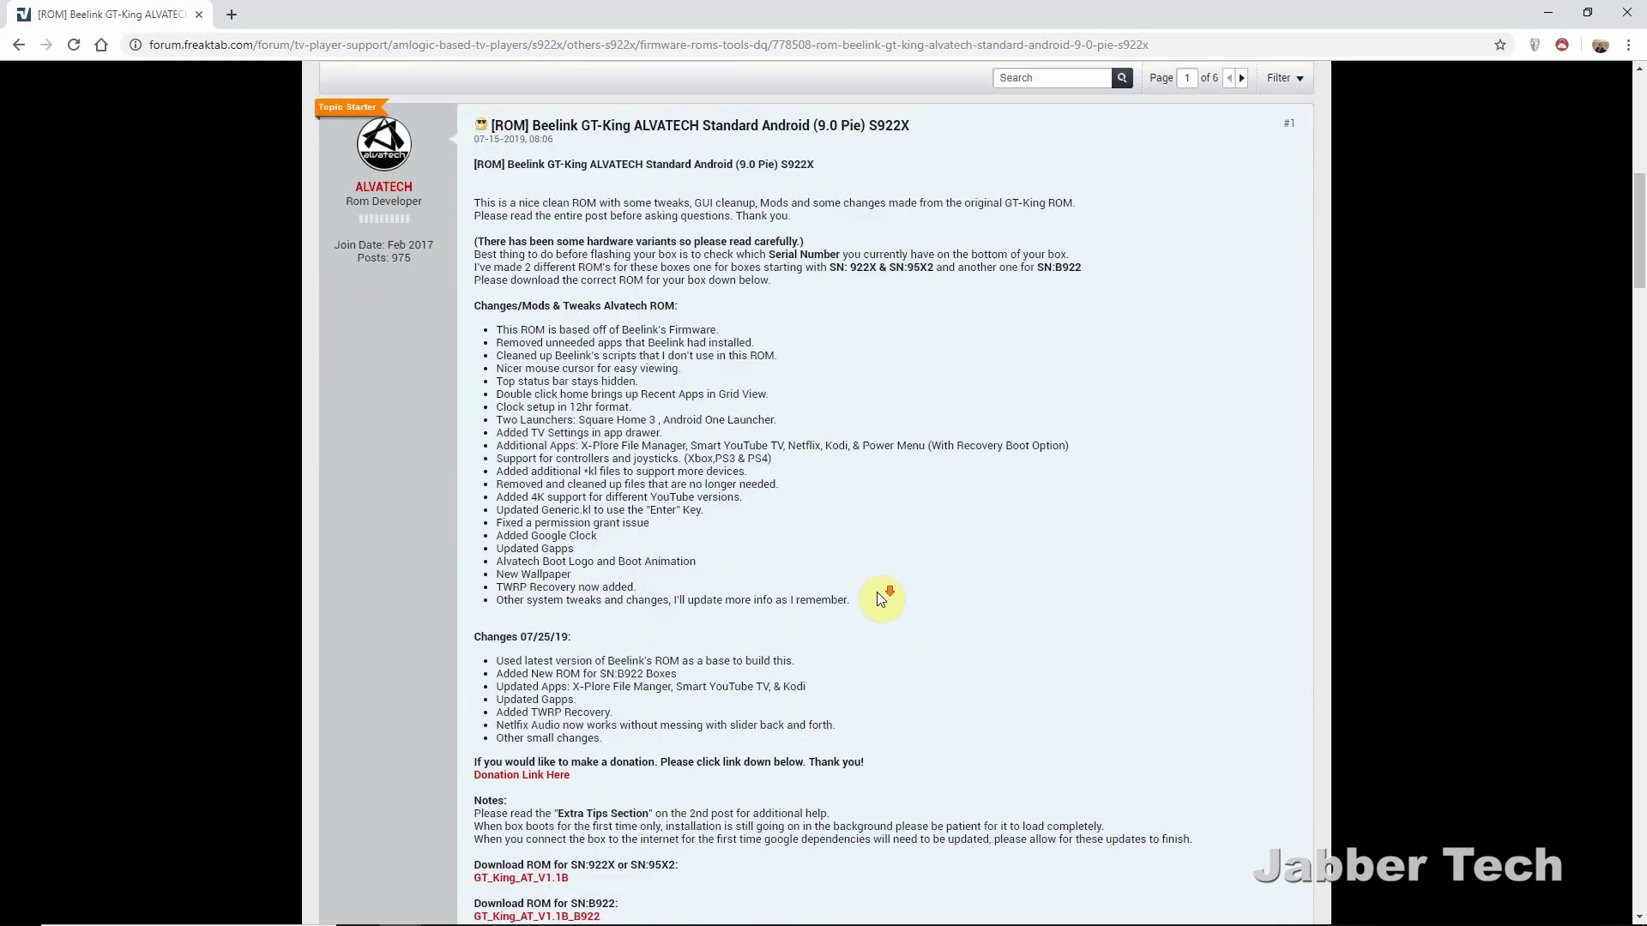
scroll(846, 630, "down", 1)
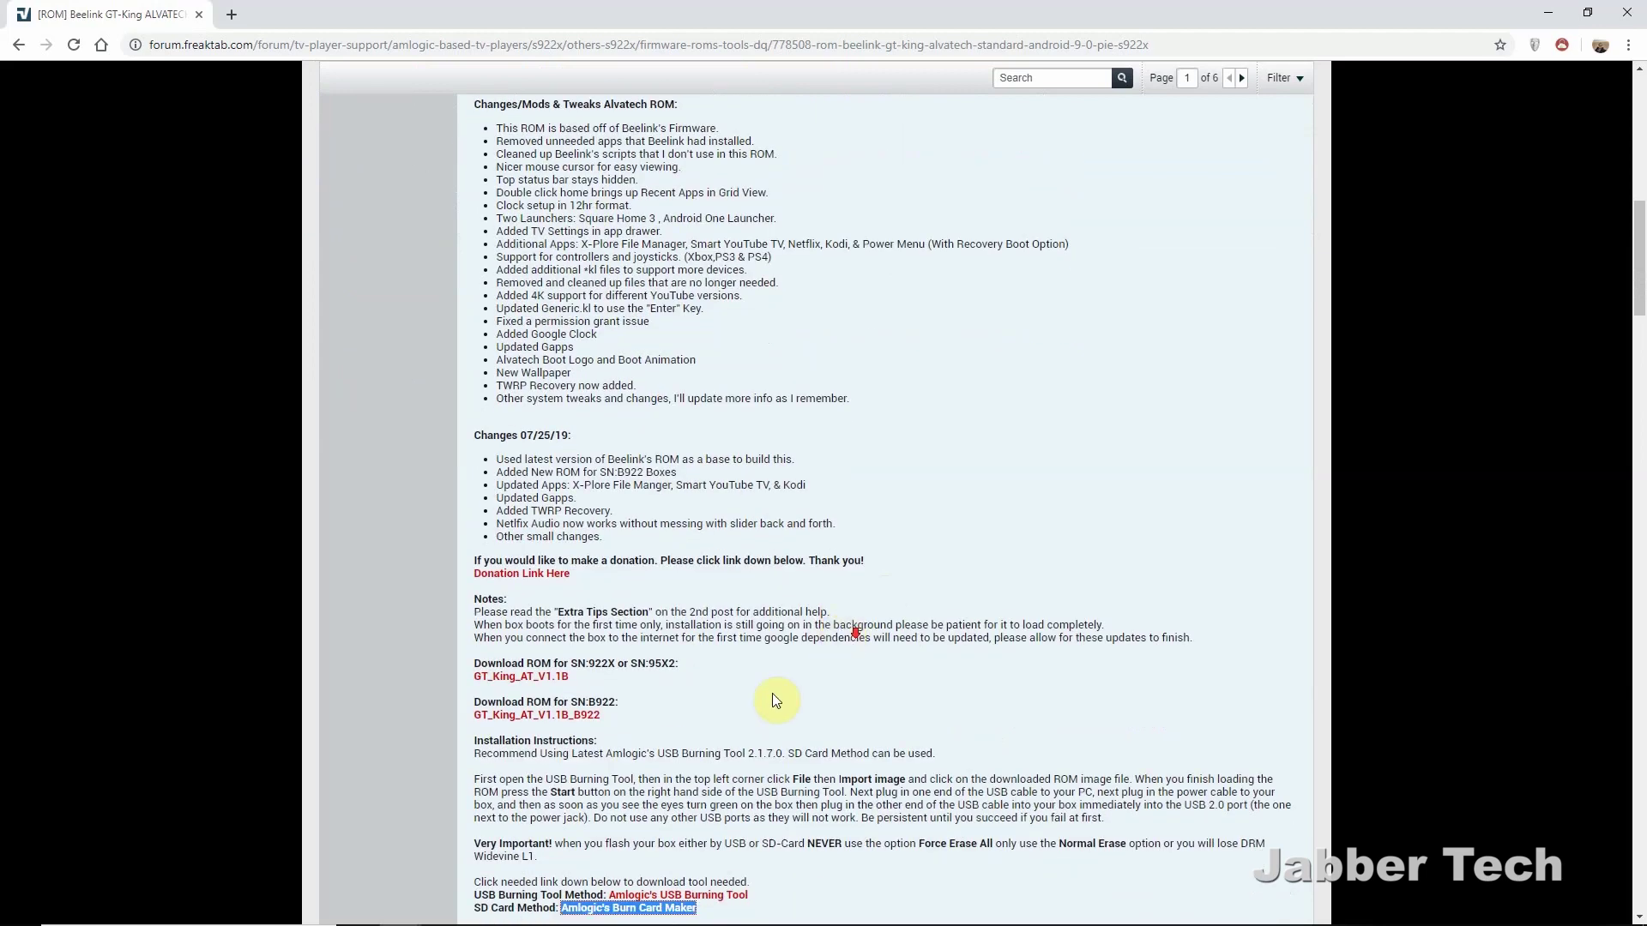
left_click_drag(630, 717, 487, 667)
left_click(677, 726)
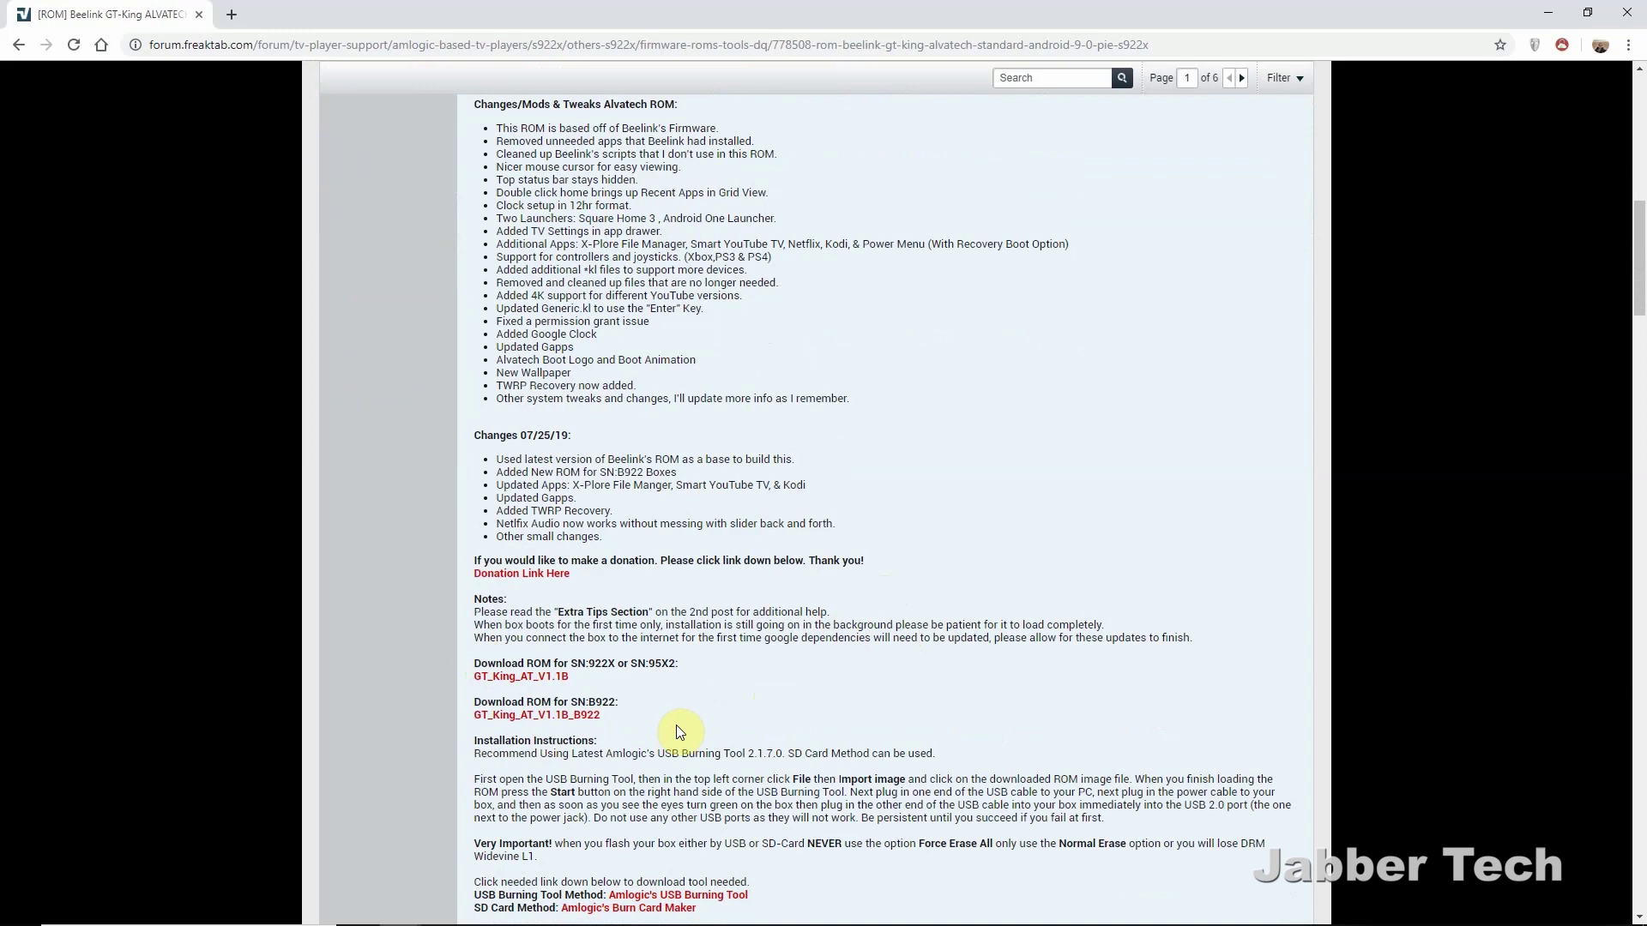
left_click_drag(474, 663, 600, 715)
Review the installation instructions and the links for Amlogic's USB Burning Tool and Burn Card Maker
scroll(739, 708, "down", 2)
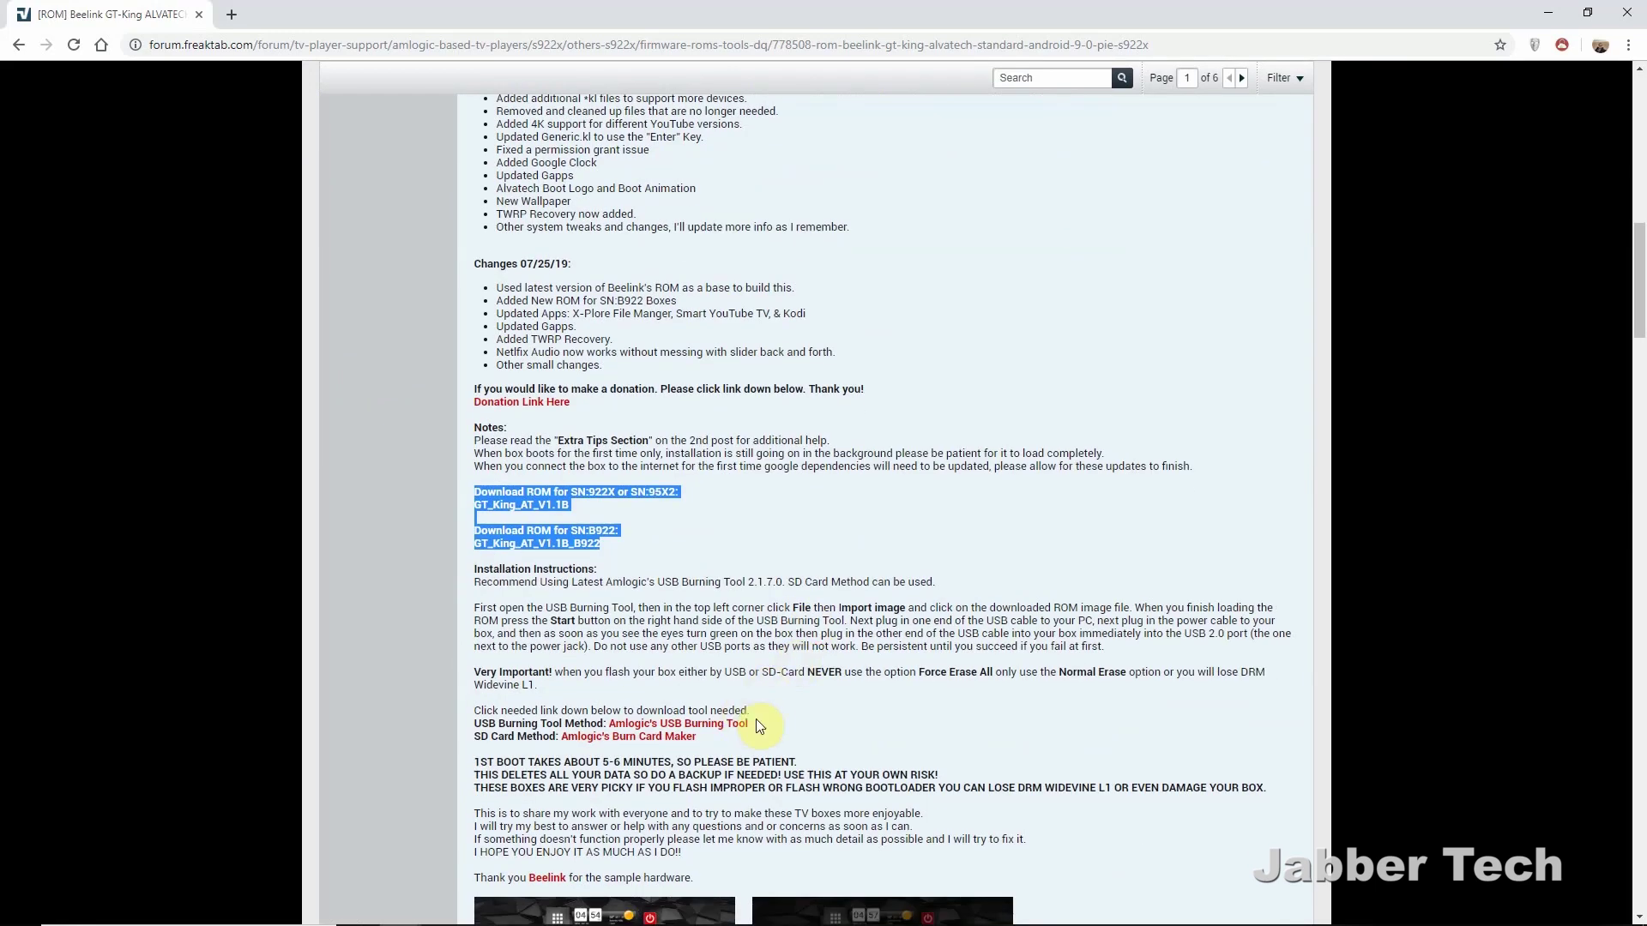
left_click(777, 722)
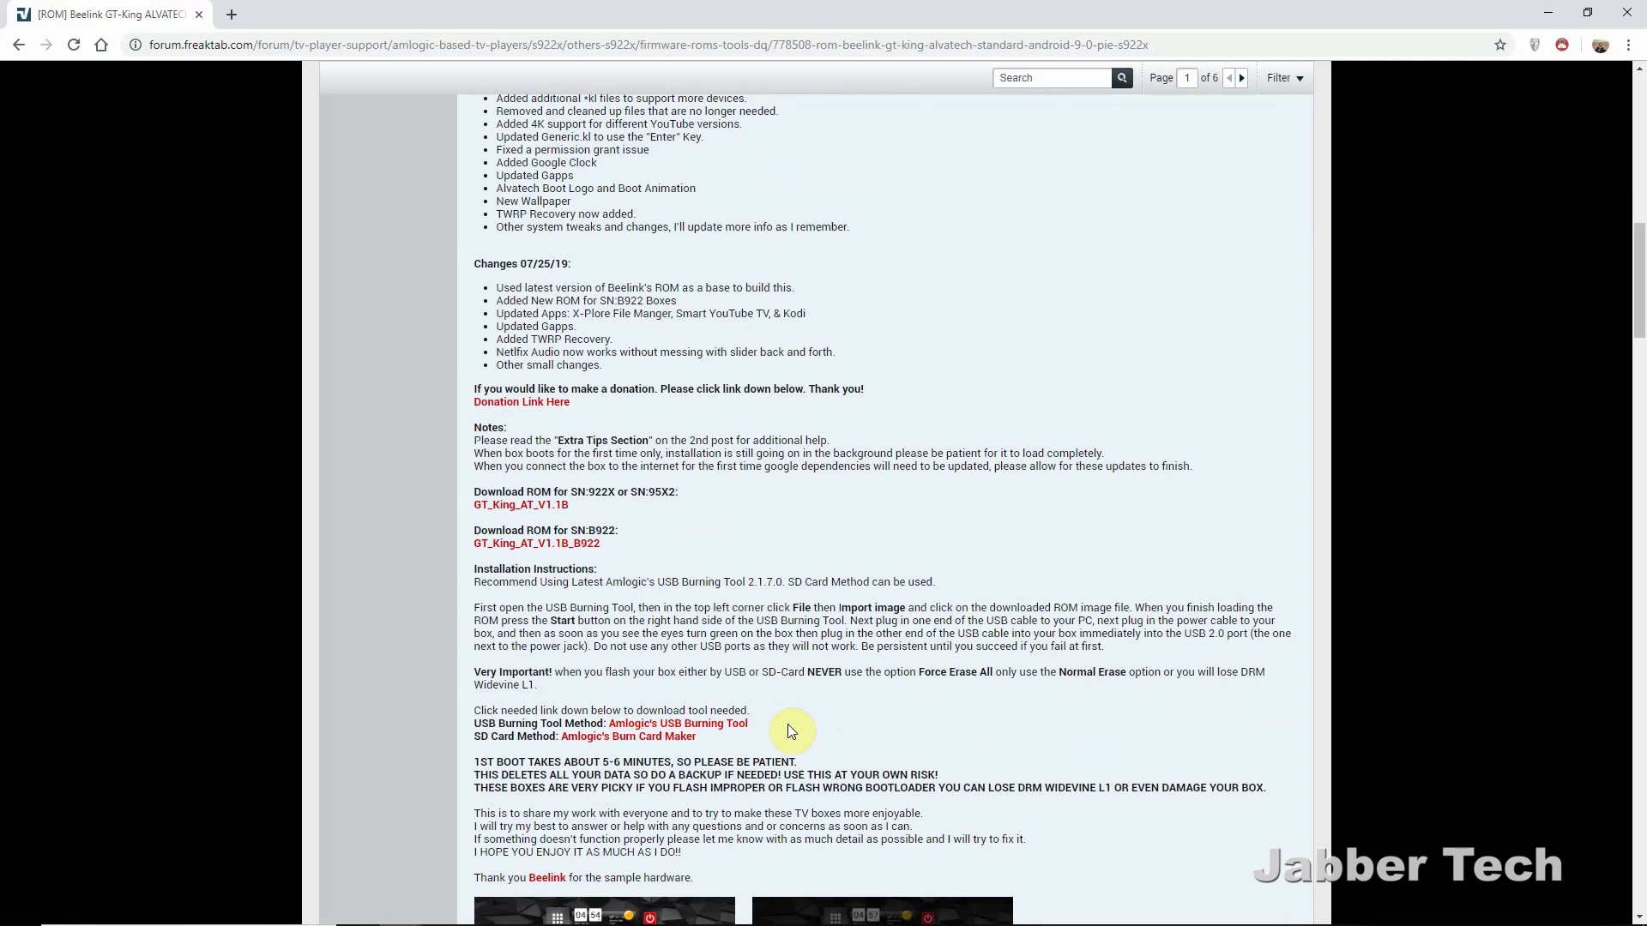
scroll(787, 724, "down", 1)
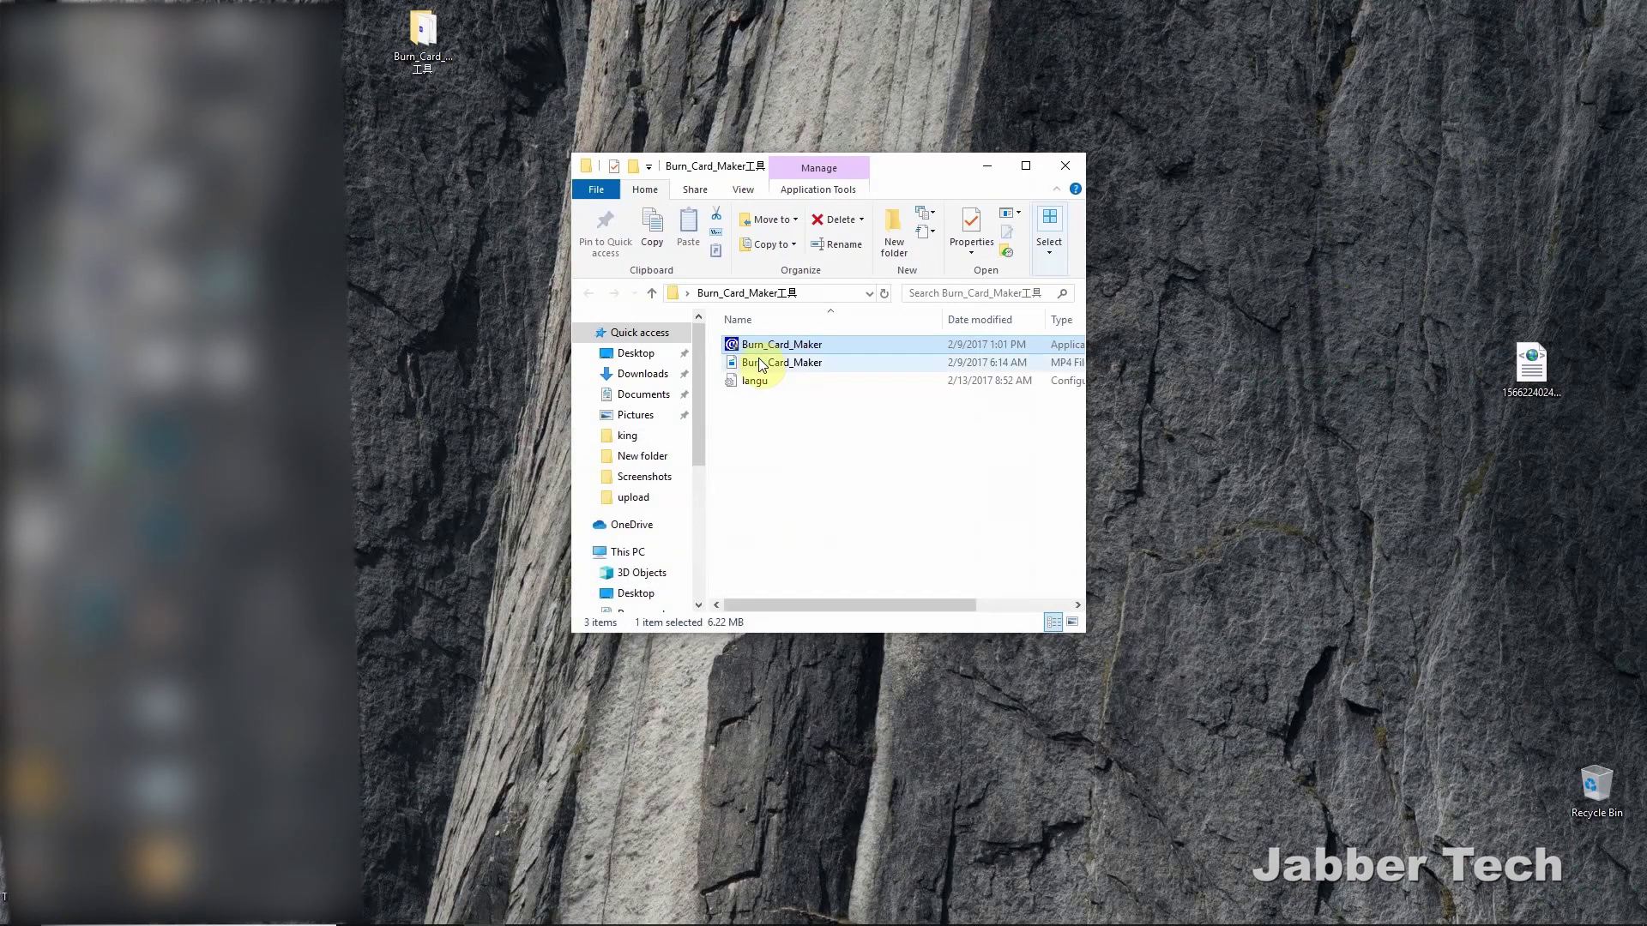
Run Burn_Card_Maker, set its language to the English version, and restart the program
left_click(779, 347)
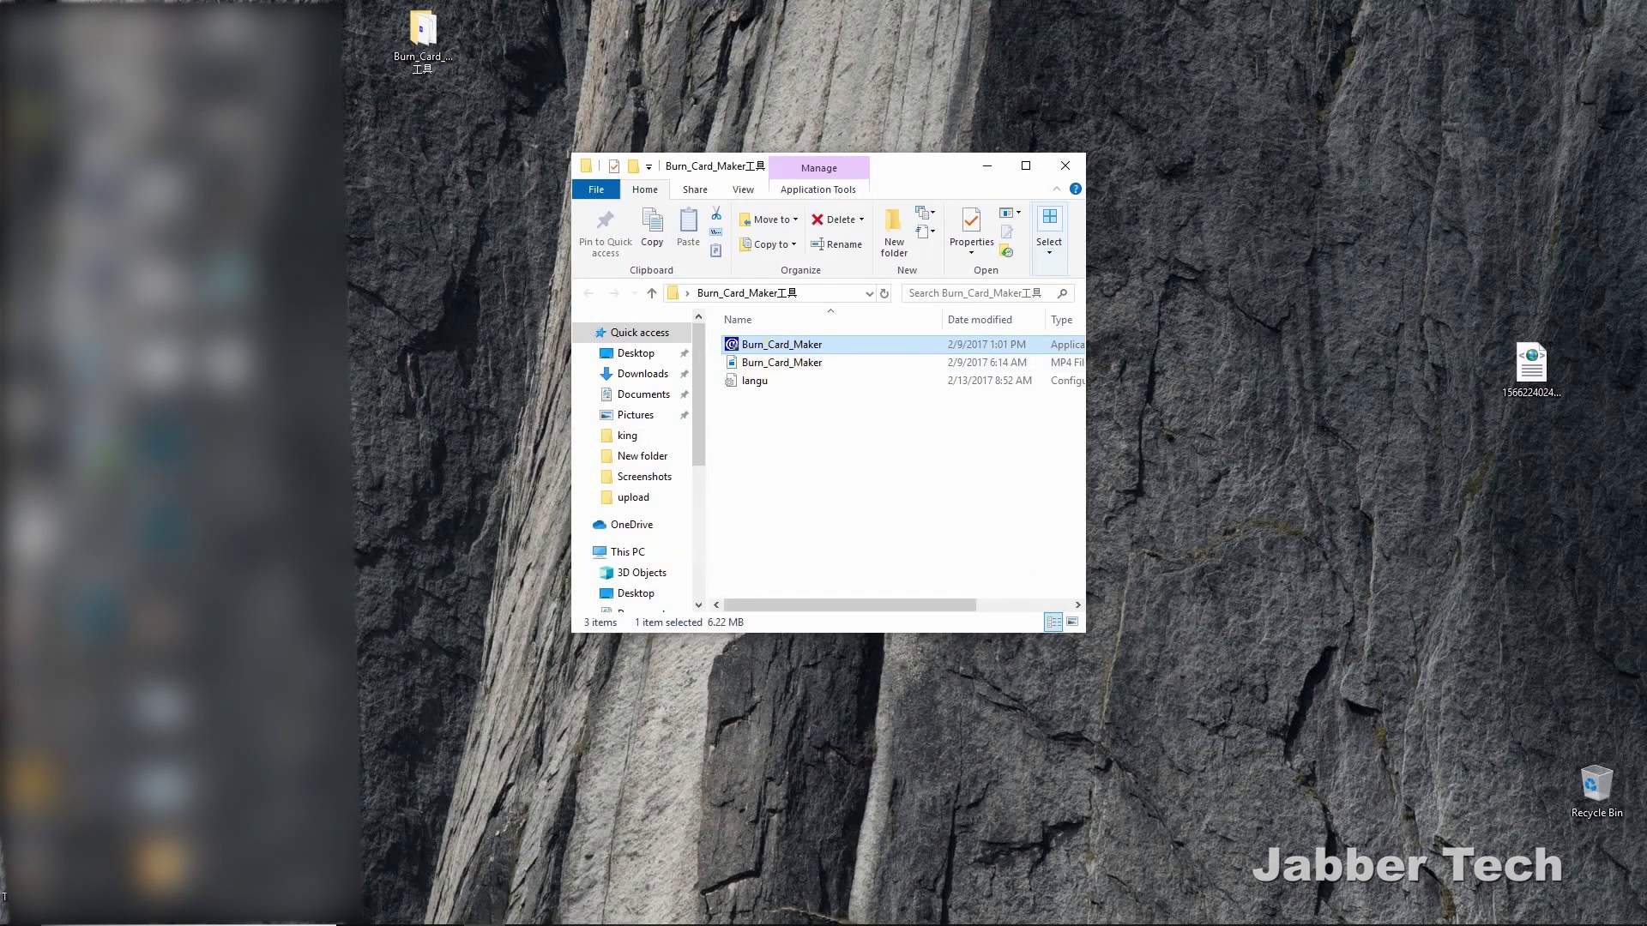
left_click(765, 583)
left_click(619, 327)
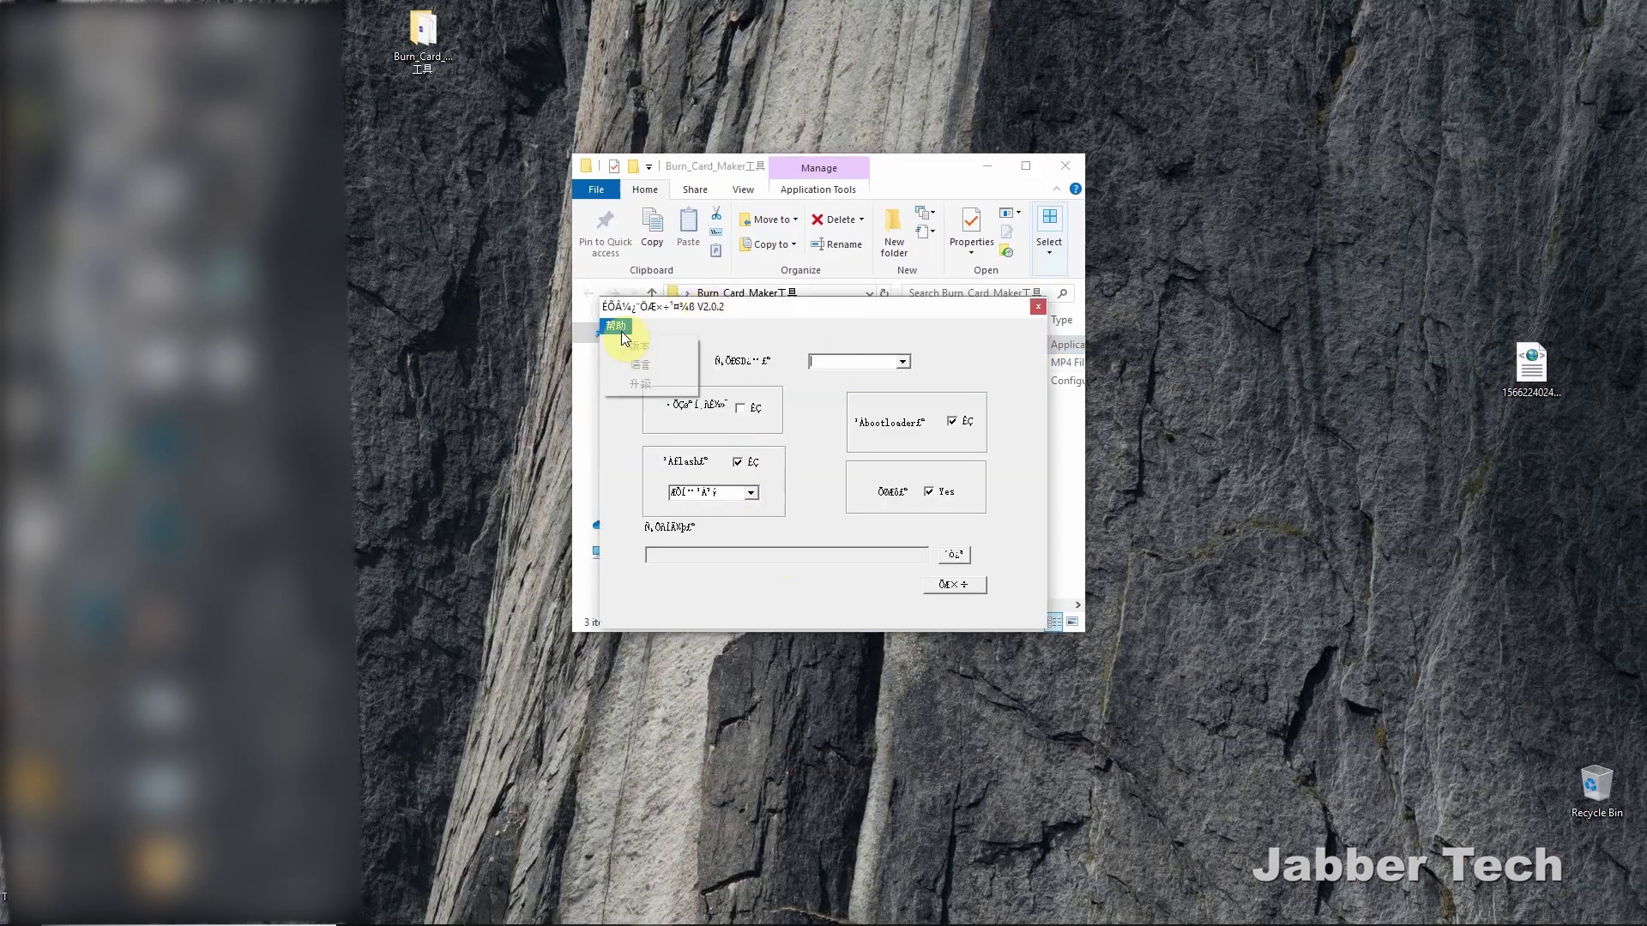
left_click(654, 365)
left_click(780, 453)
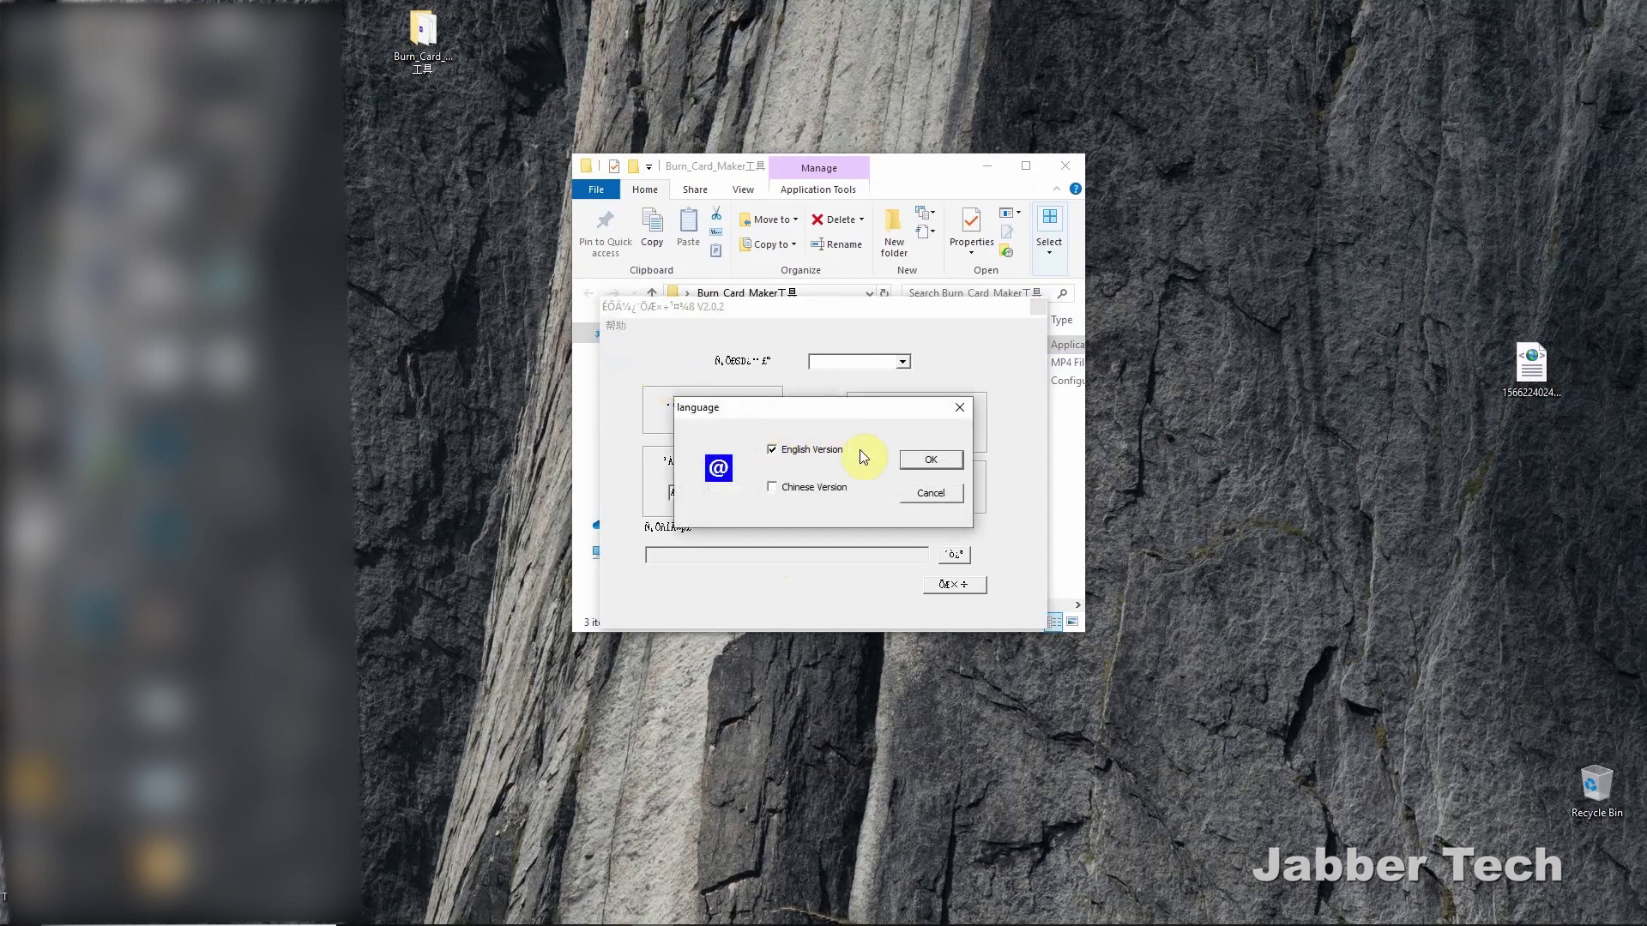
left_click(928, 460)
left_click(1039, 310)
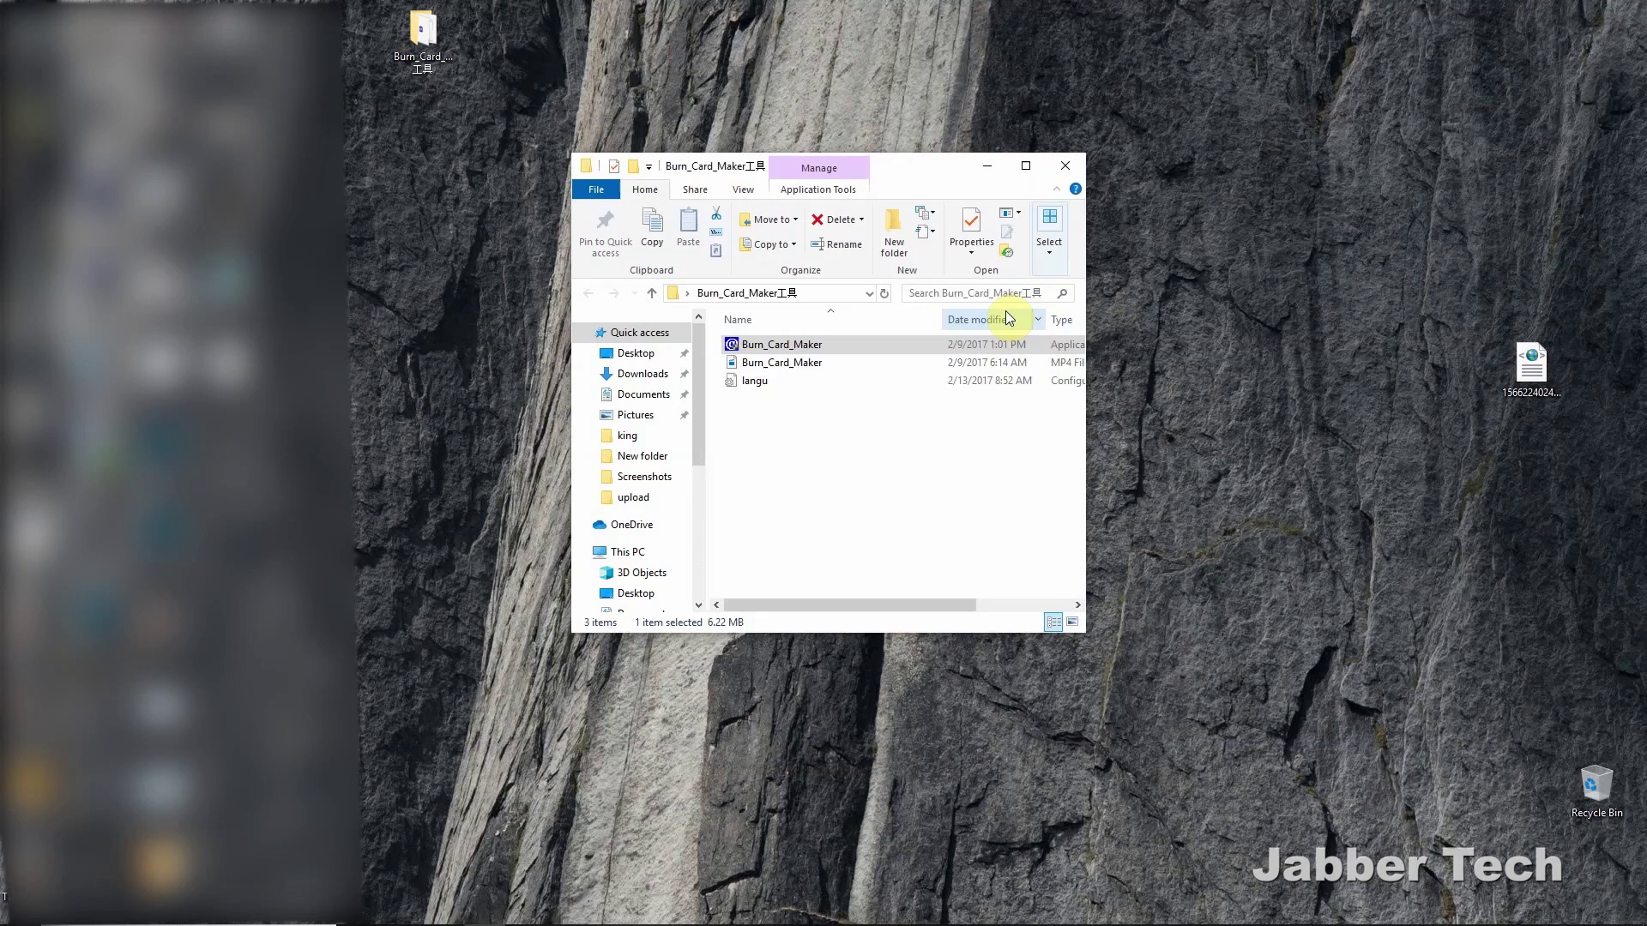
double_click(787, 351)
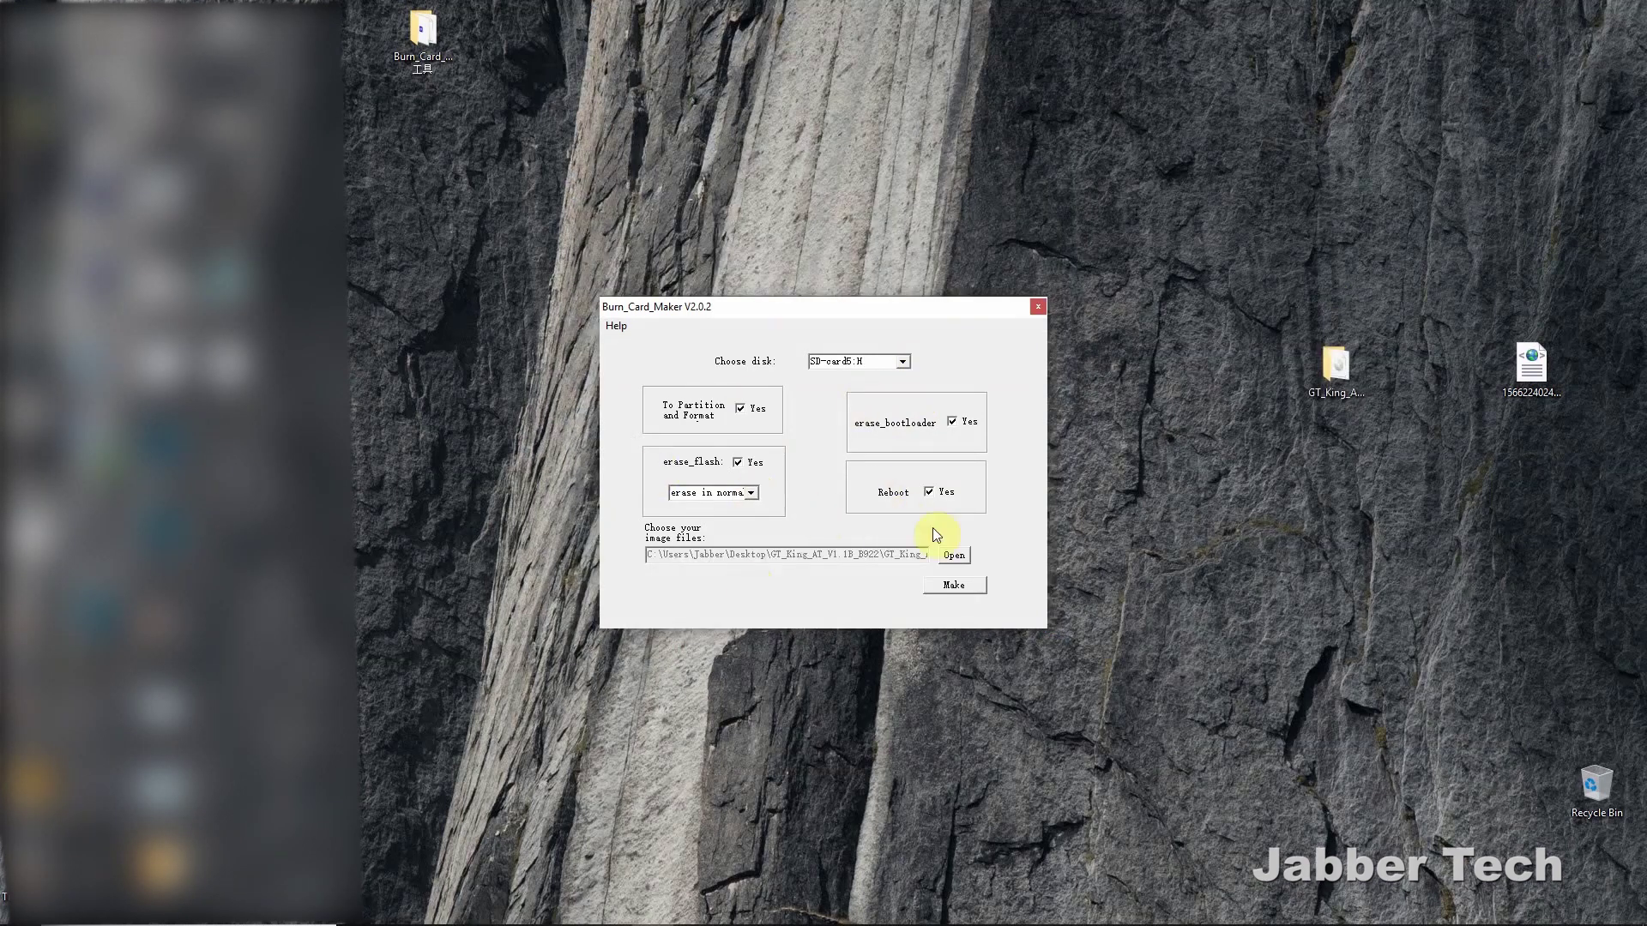
Keep the flash erase mode at normal and load the GT_King_AT_V1.1B_B922 image file
left_click(755, 497)
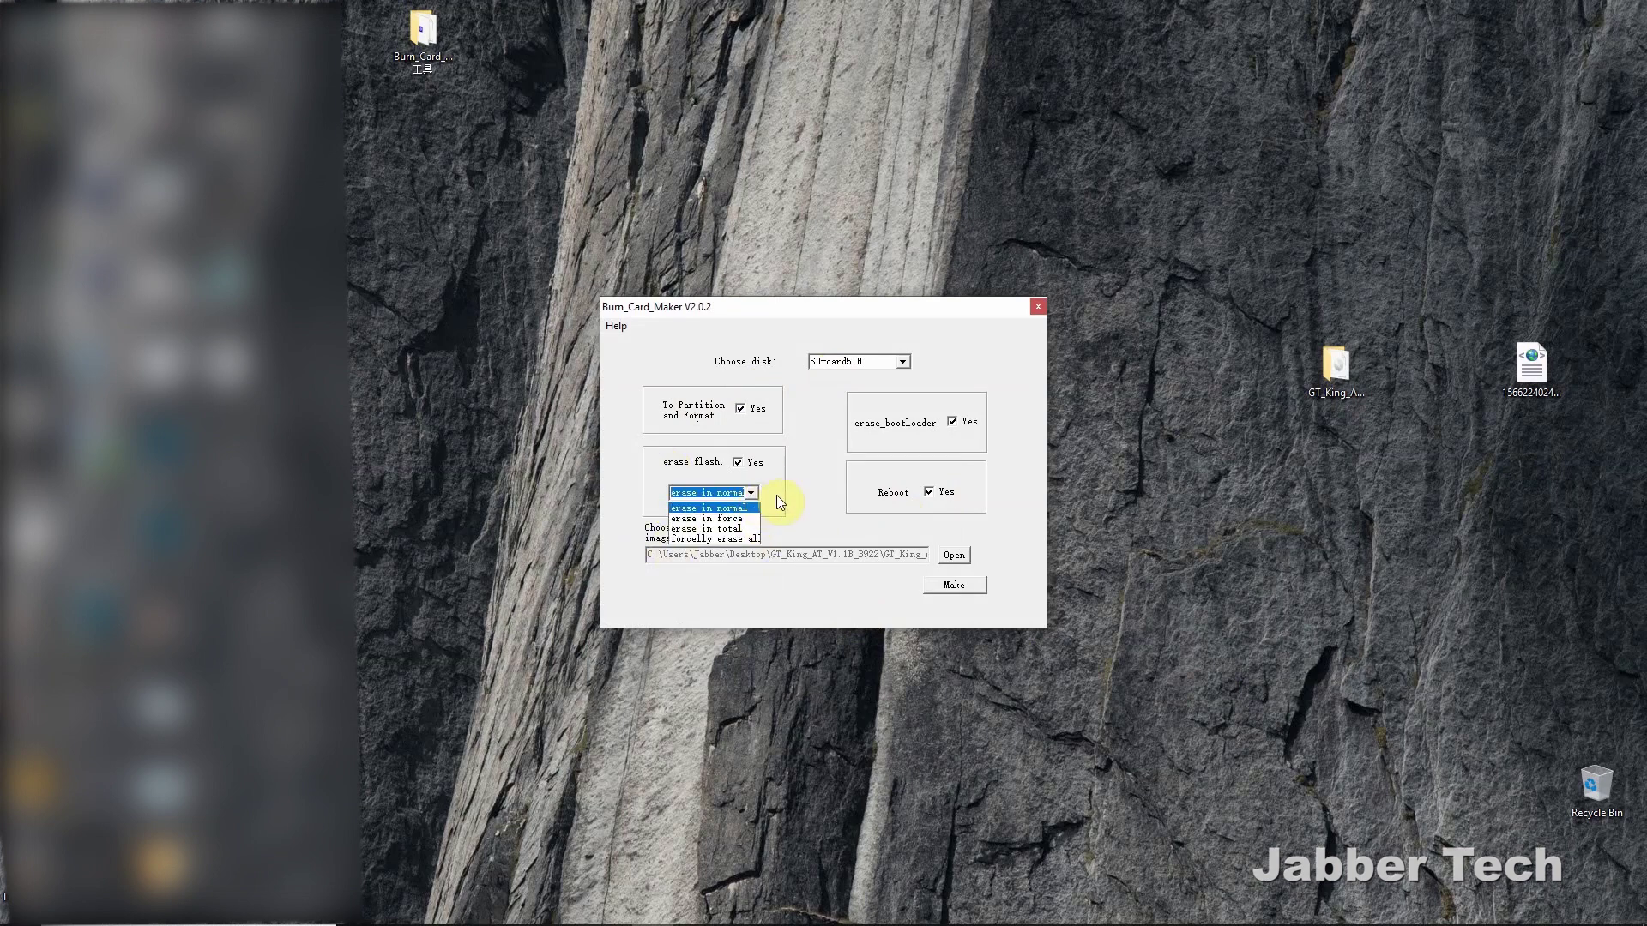
left_click(787, 500)
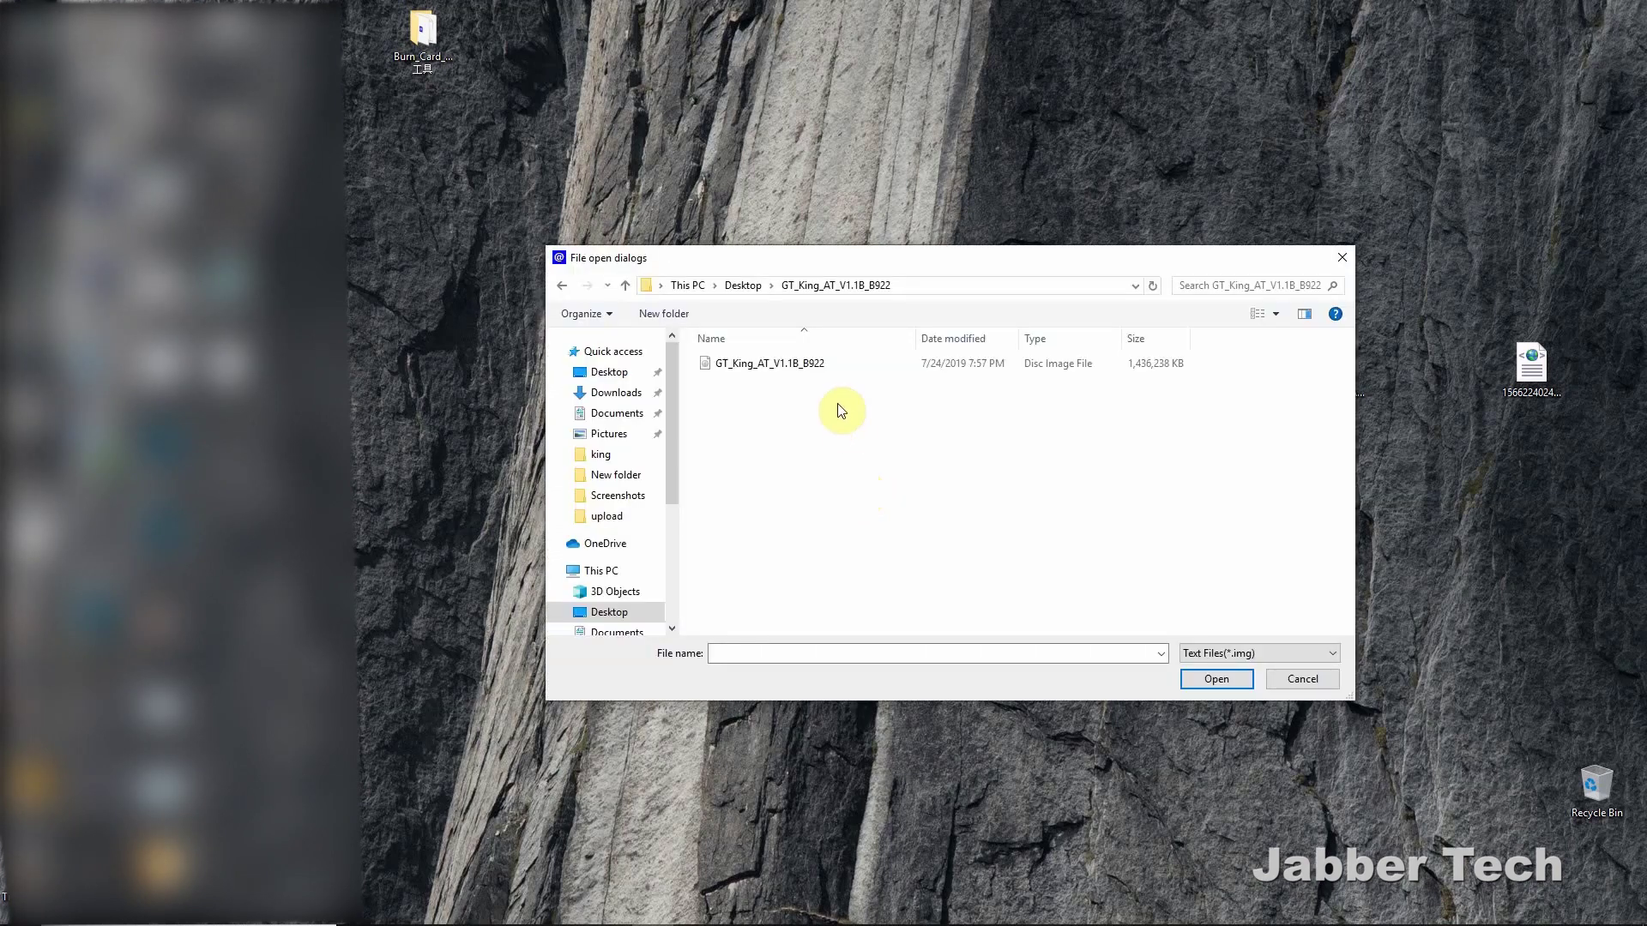
left_click(775, 366)
left_click(1209, 679)
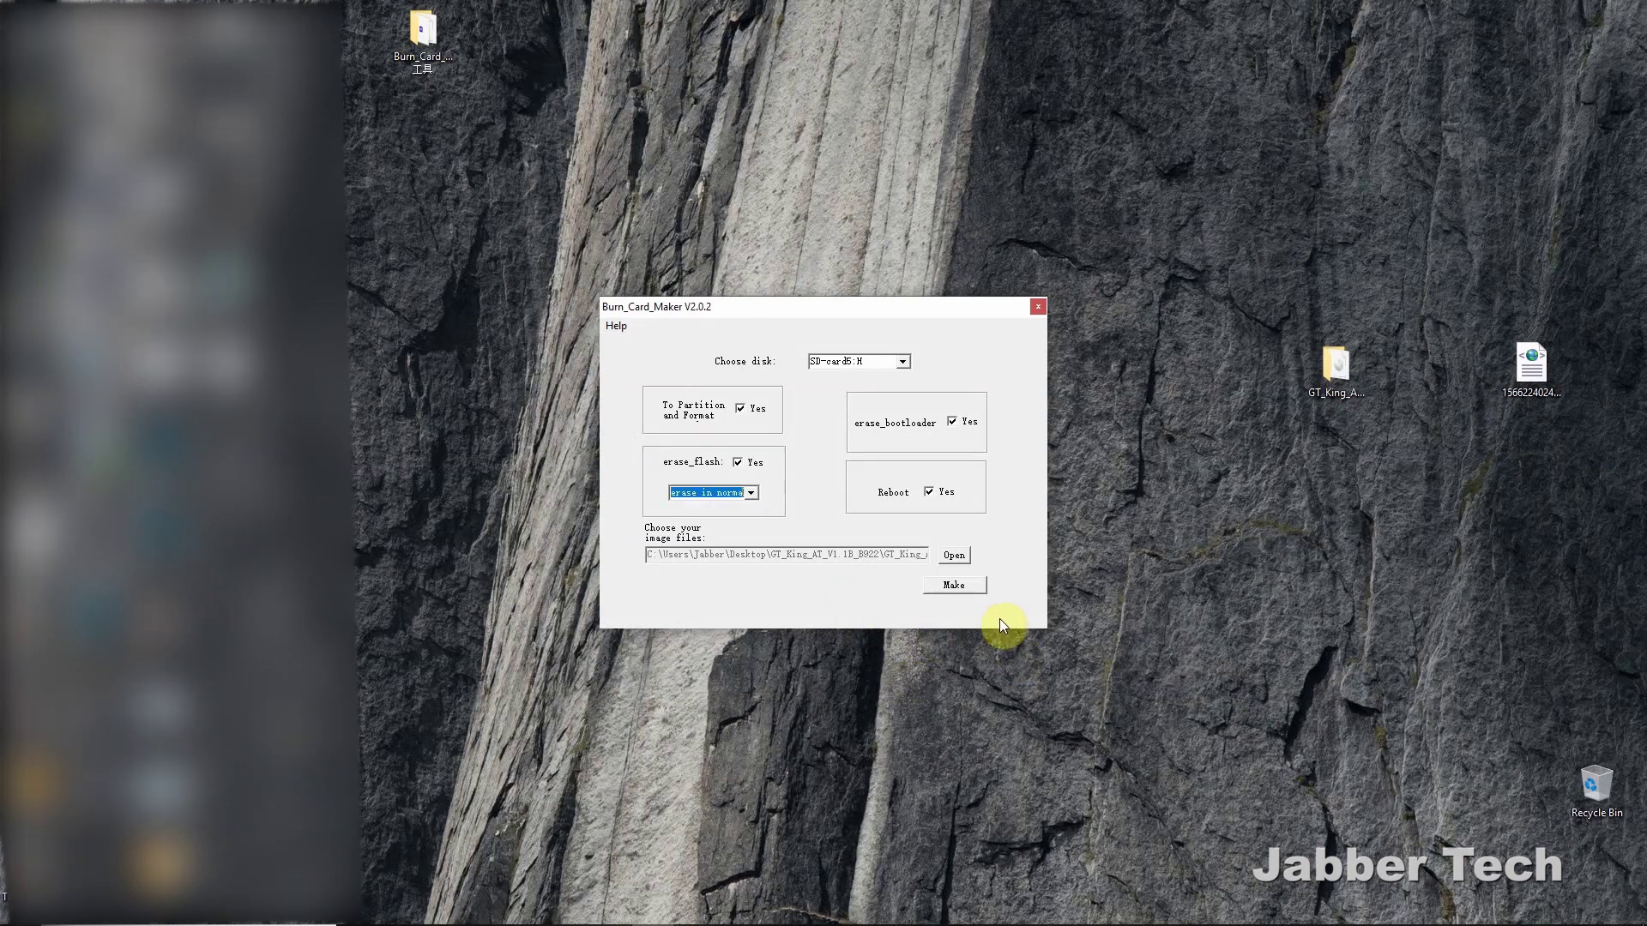
Make the burn card on the SD card in drive H, quick-formatting it as FAT32 with a 16-kilobyte allocation unit
left_click(976, 585)
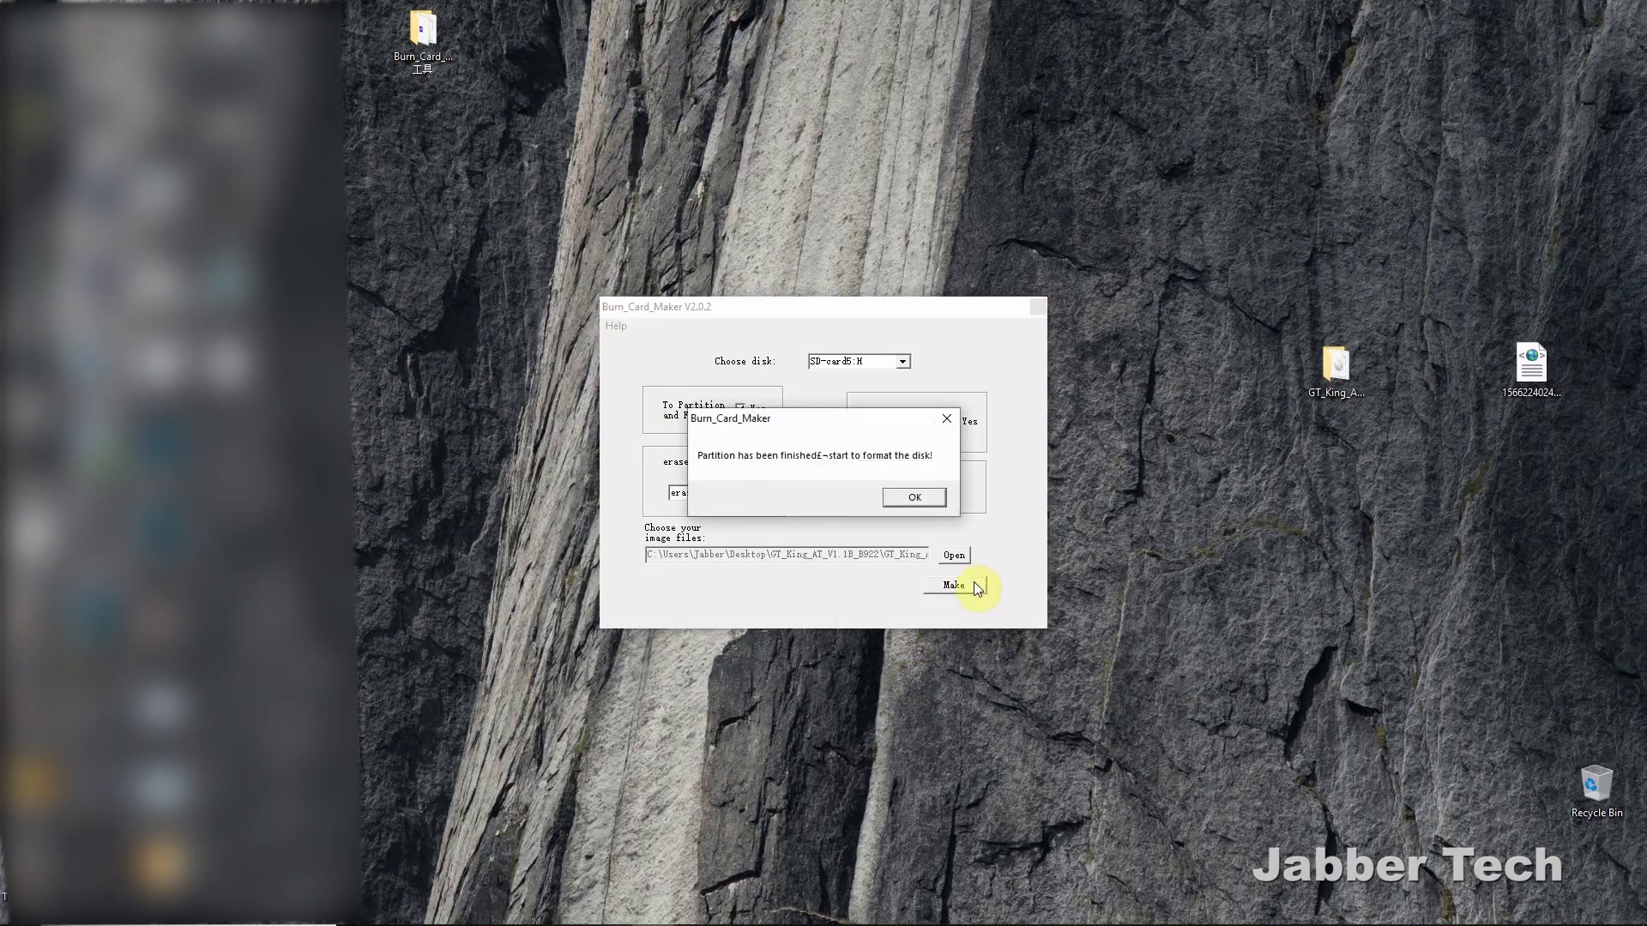
left_click(911, 501)
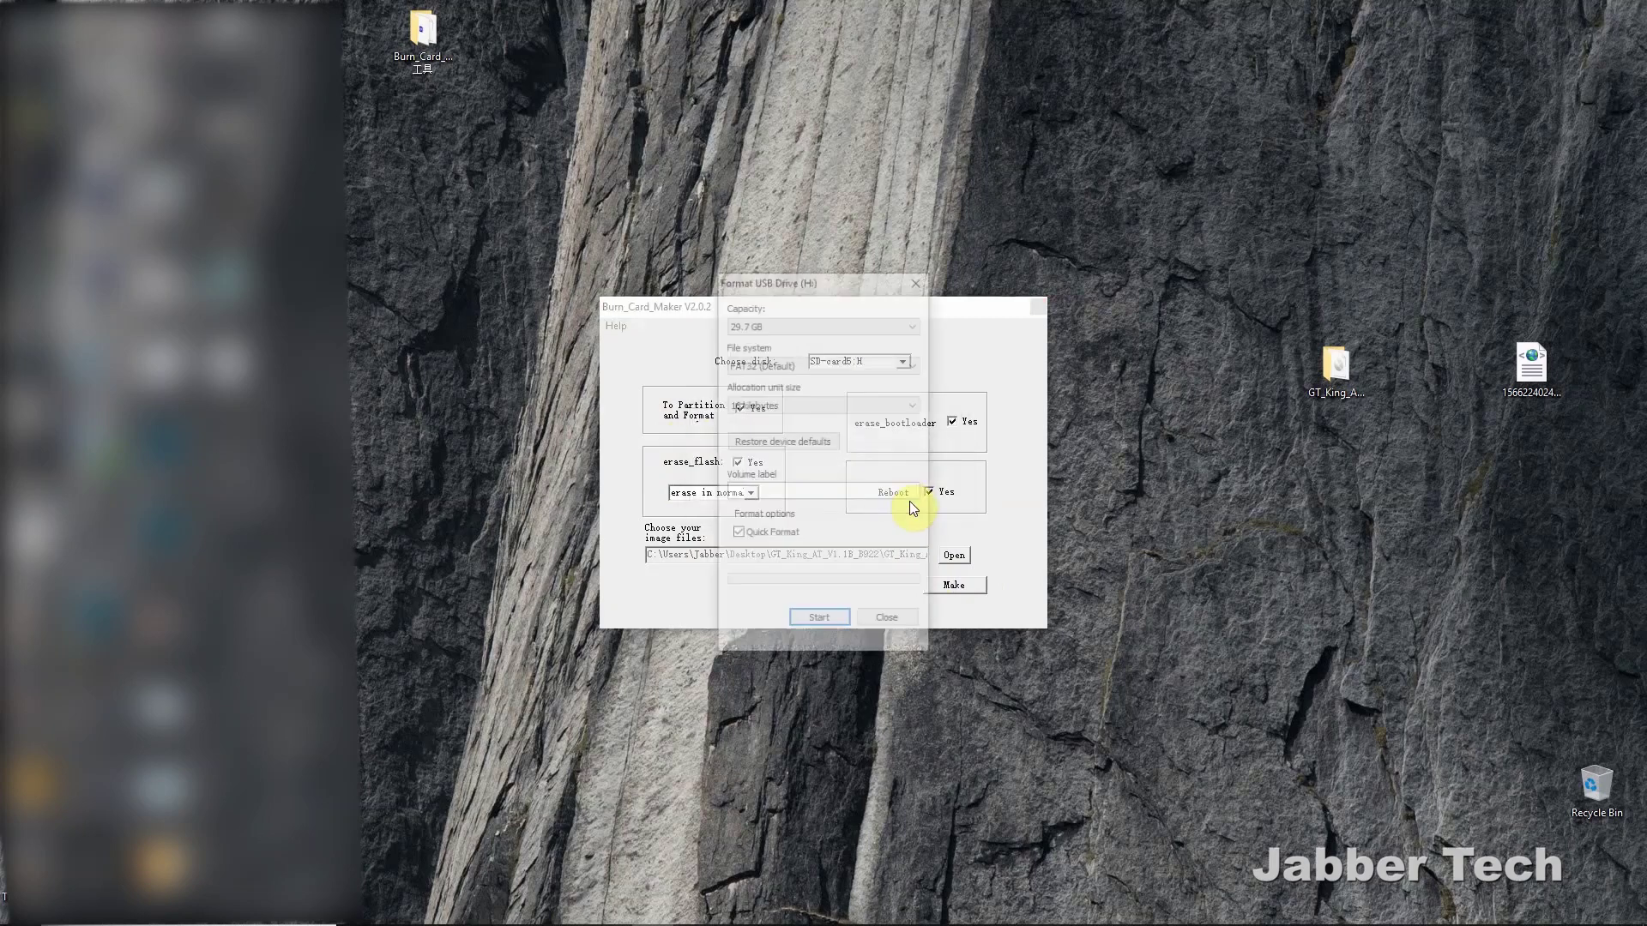
left_click(823, 622)
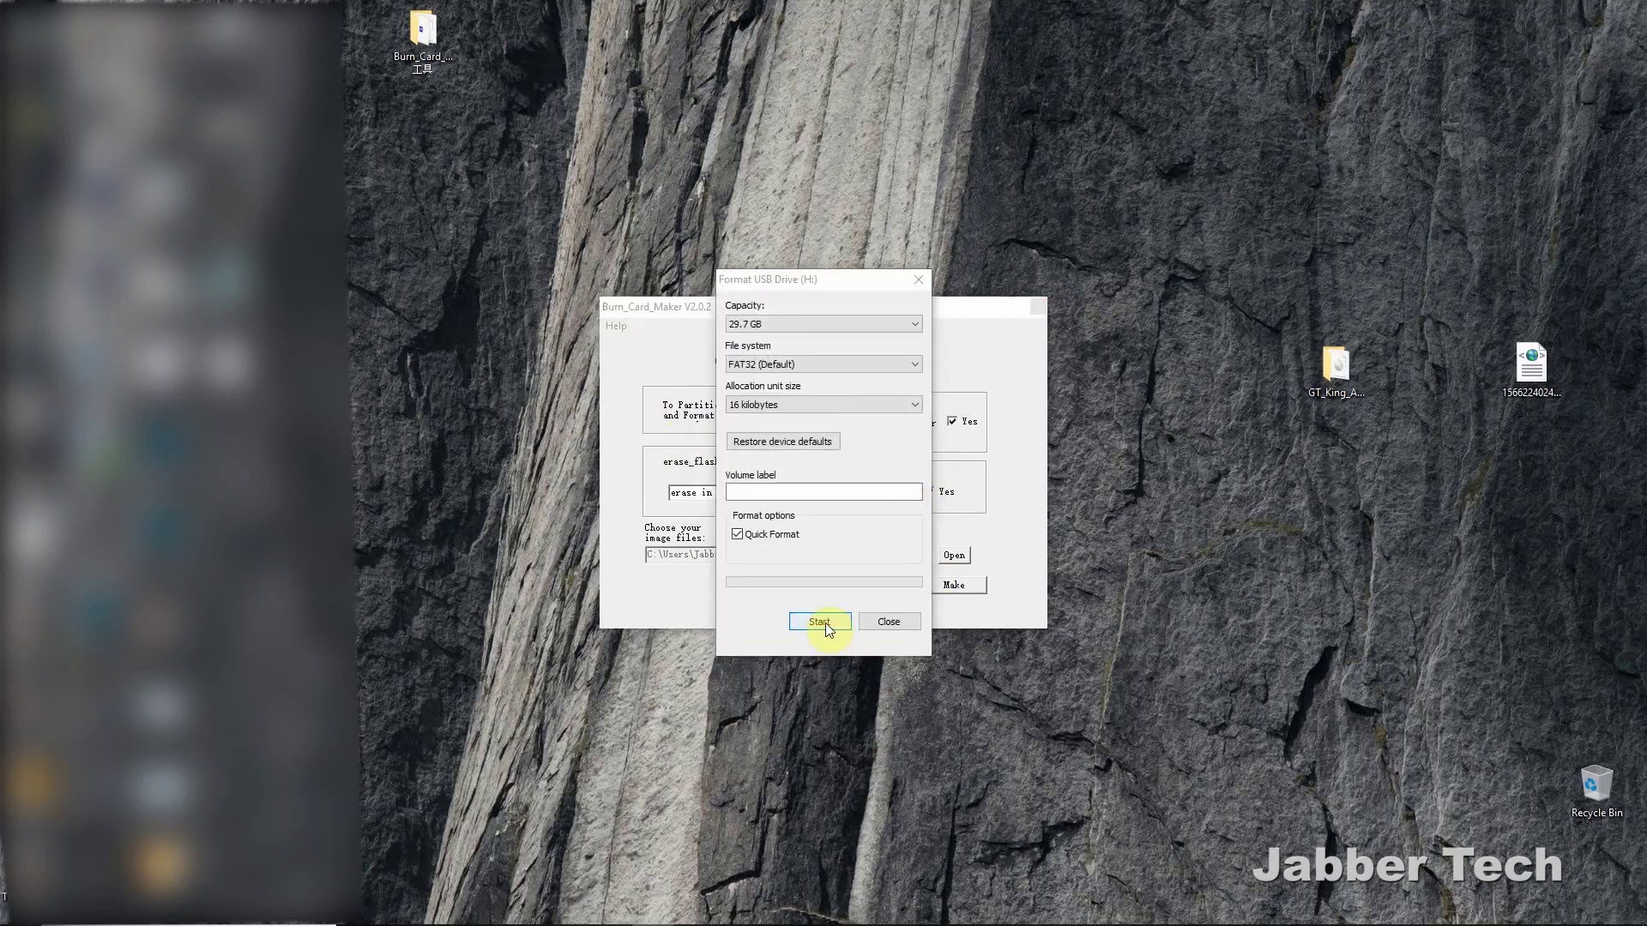
left_click(868, 476)
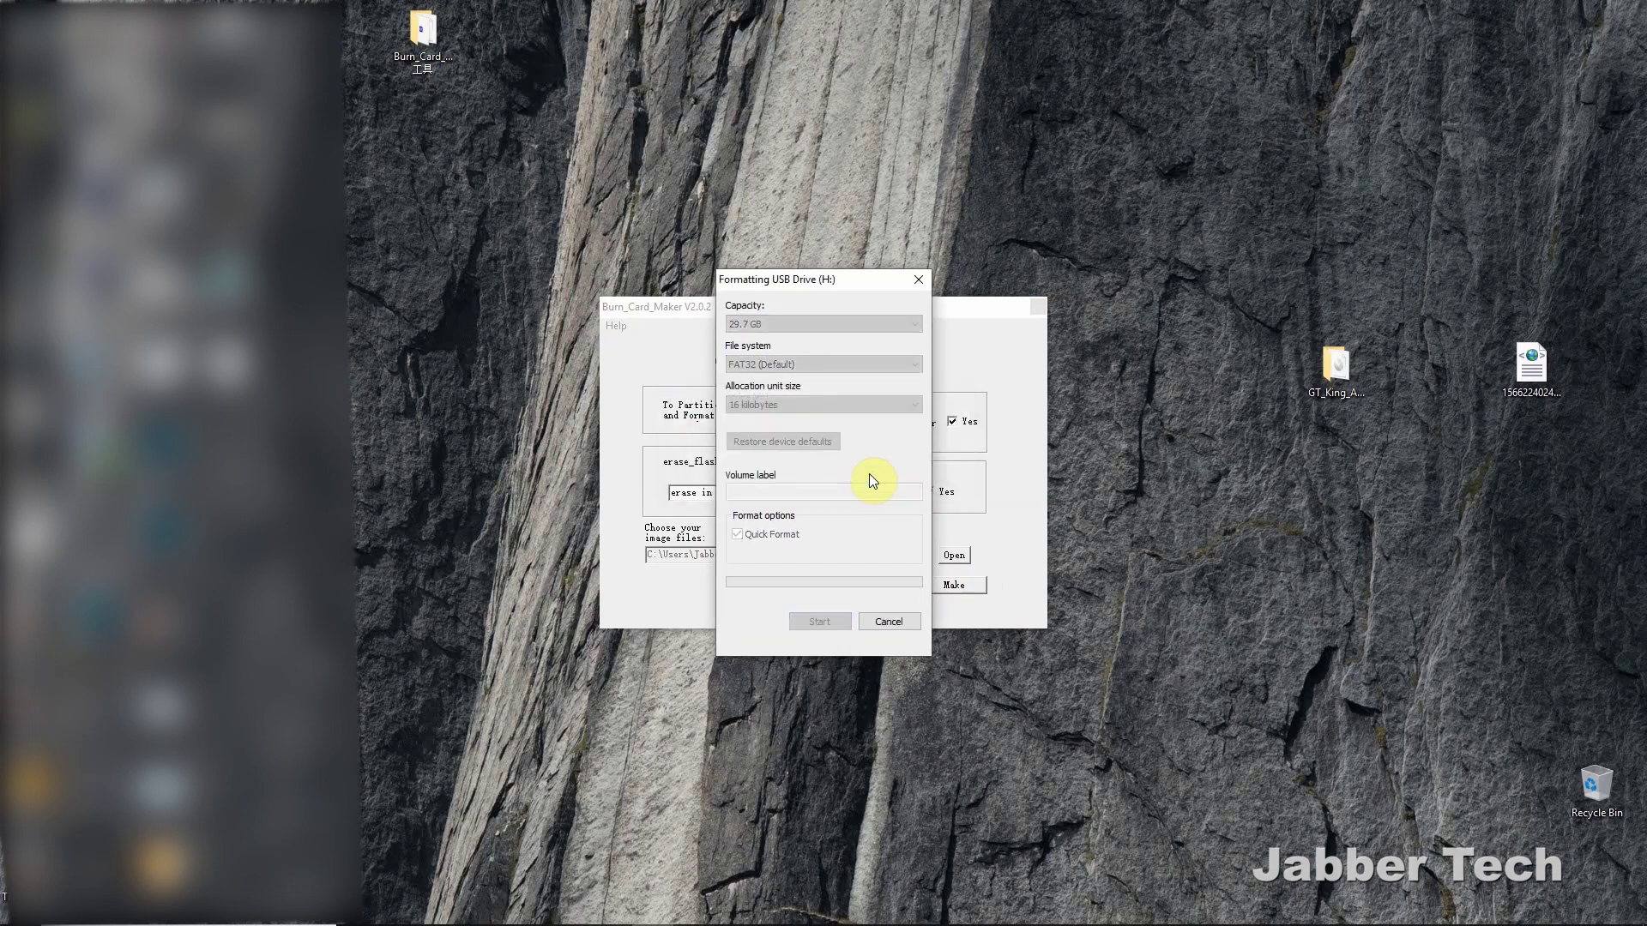
left_click(887, 624)
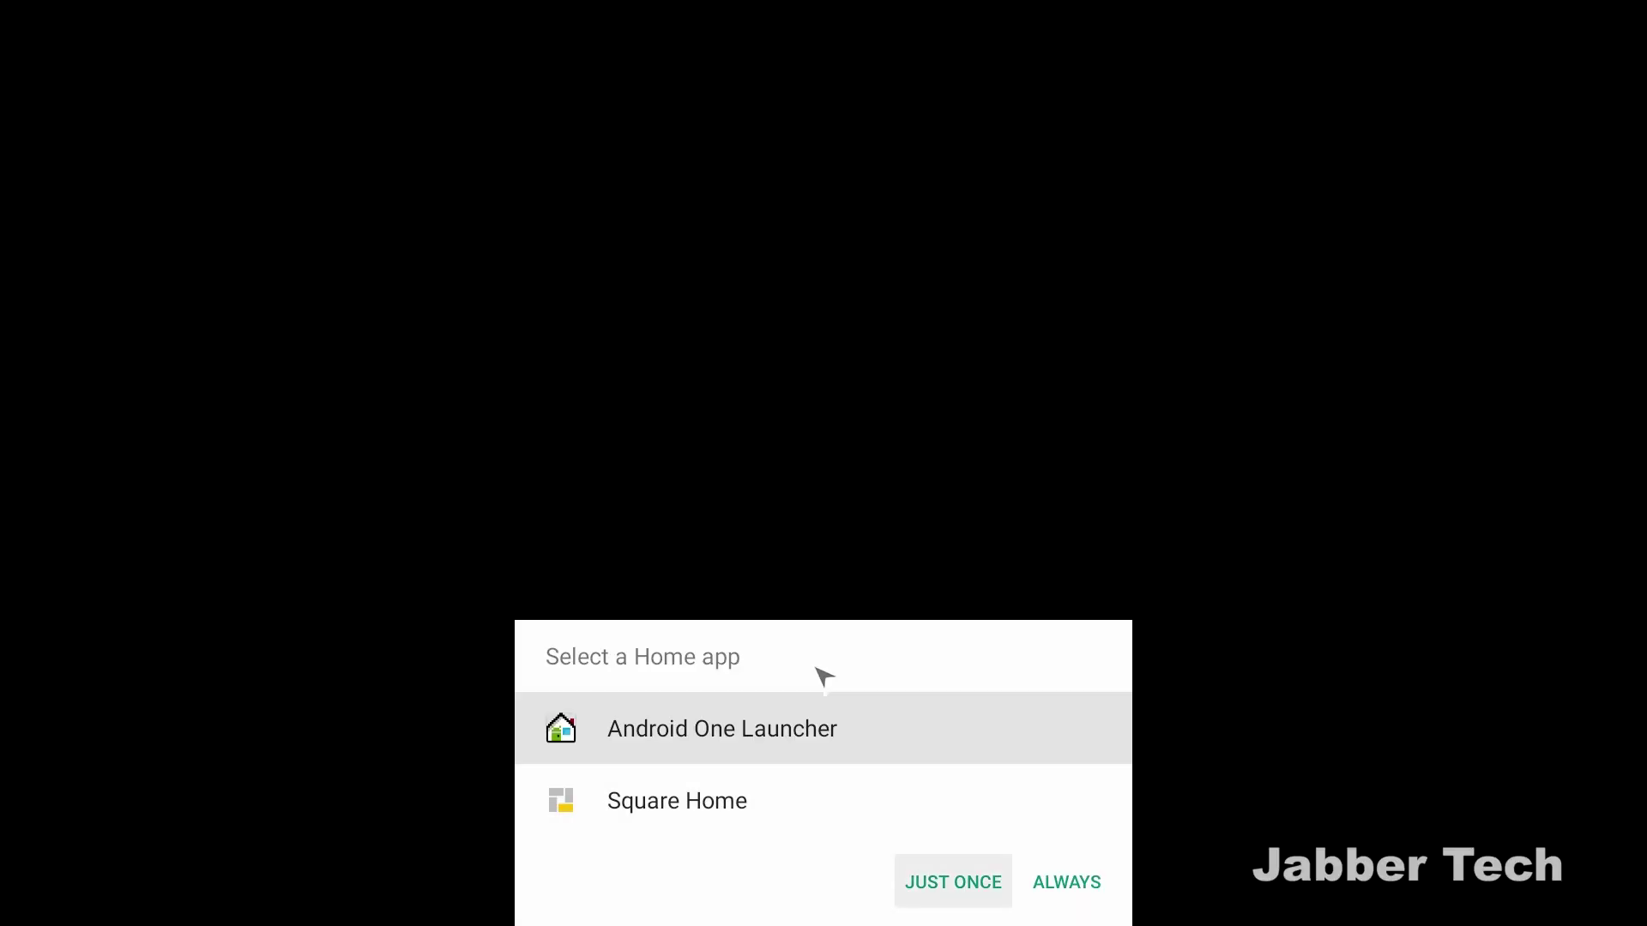
Get past the Home app selection, open Netflix from the home screen, and view the recent apps overview
key("Tab")
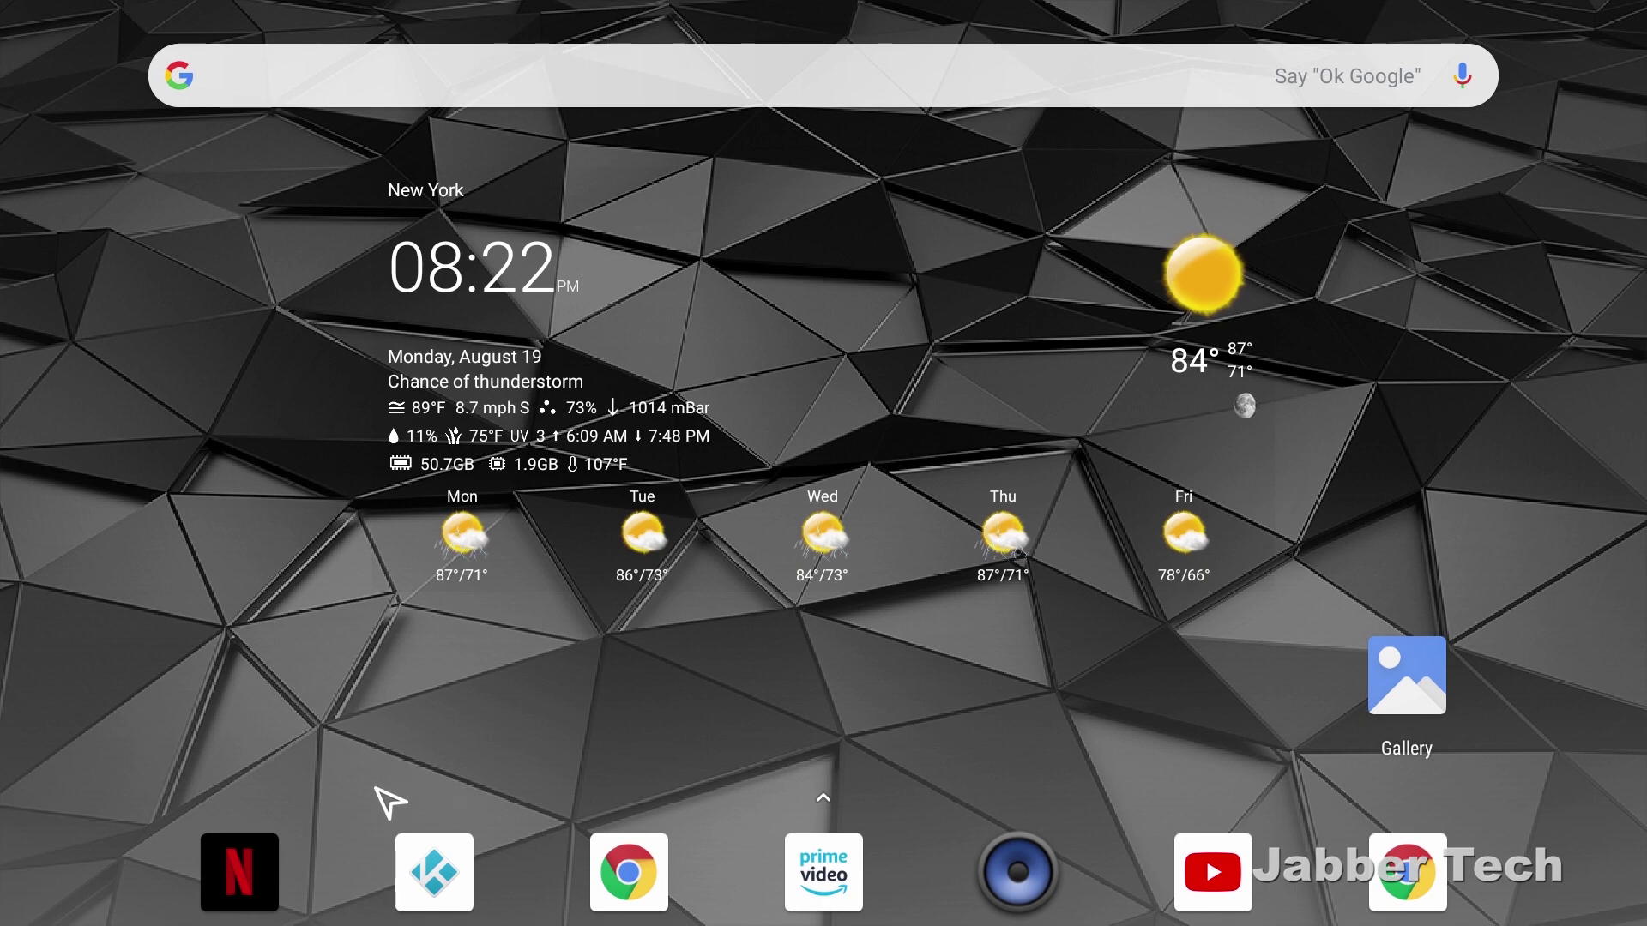
left_click(215, 887)
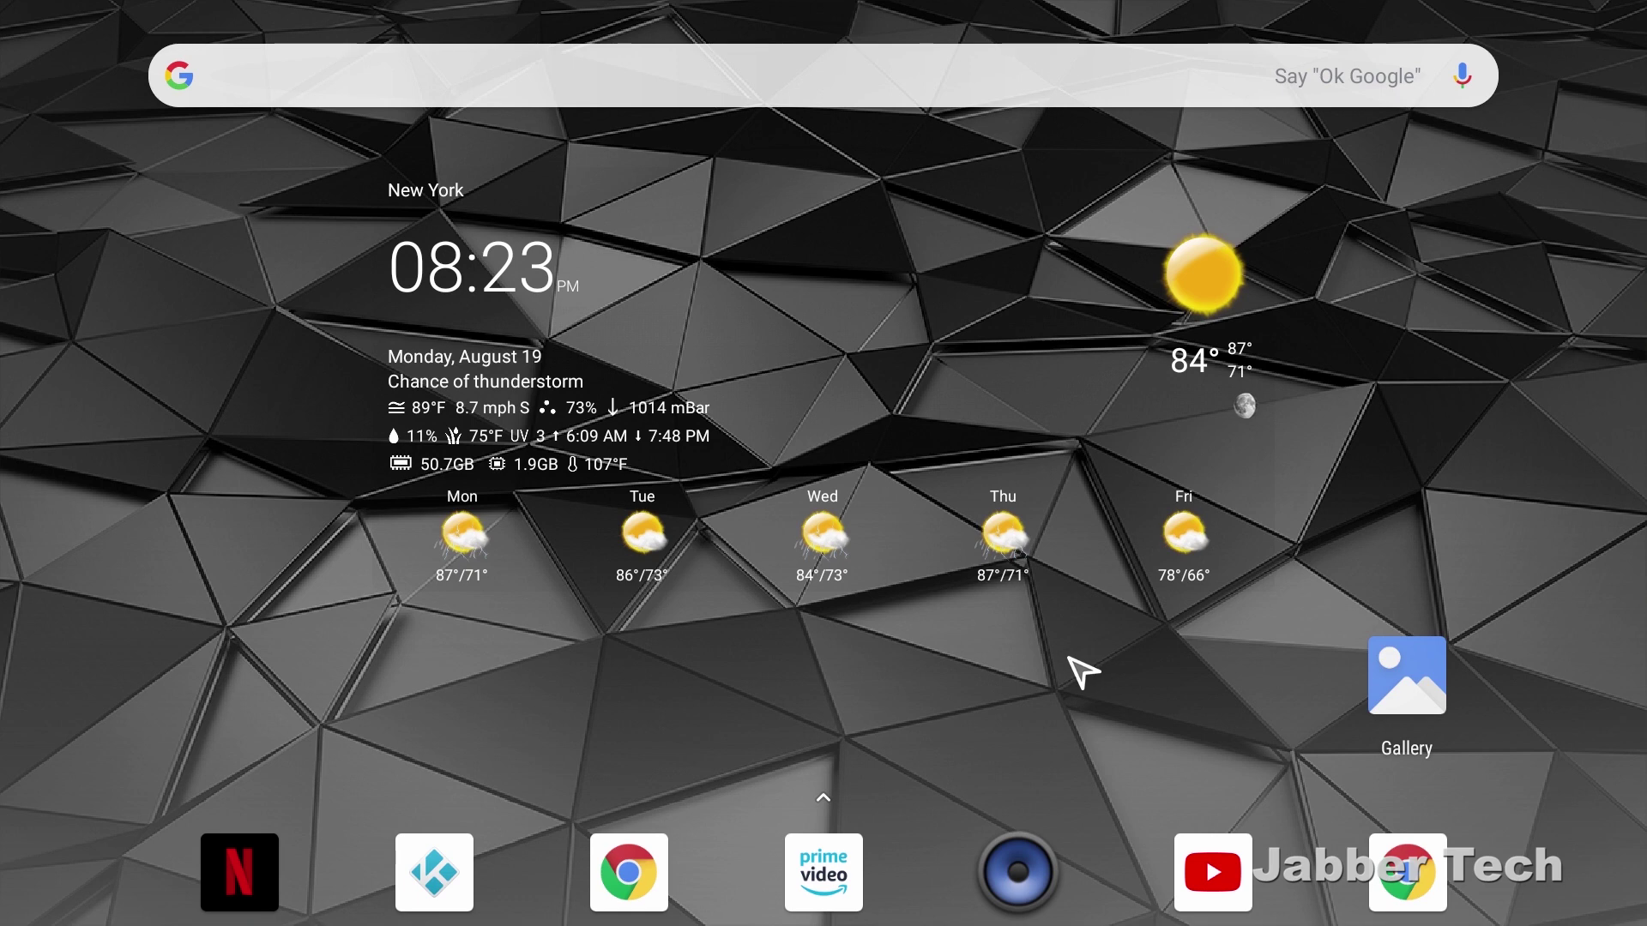
key("alt+Tab")
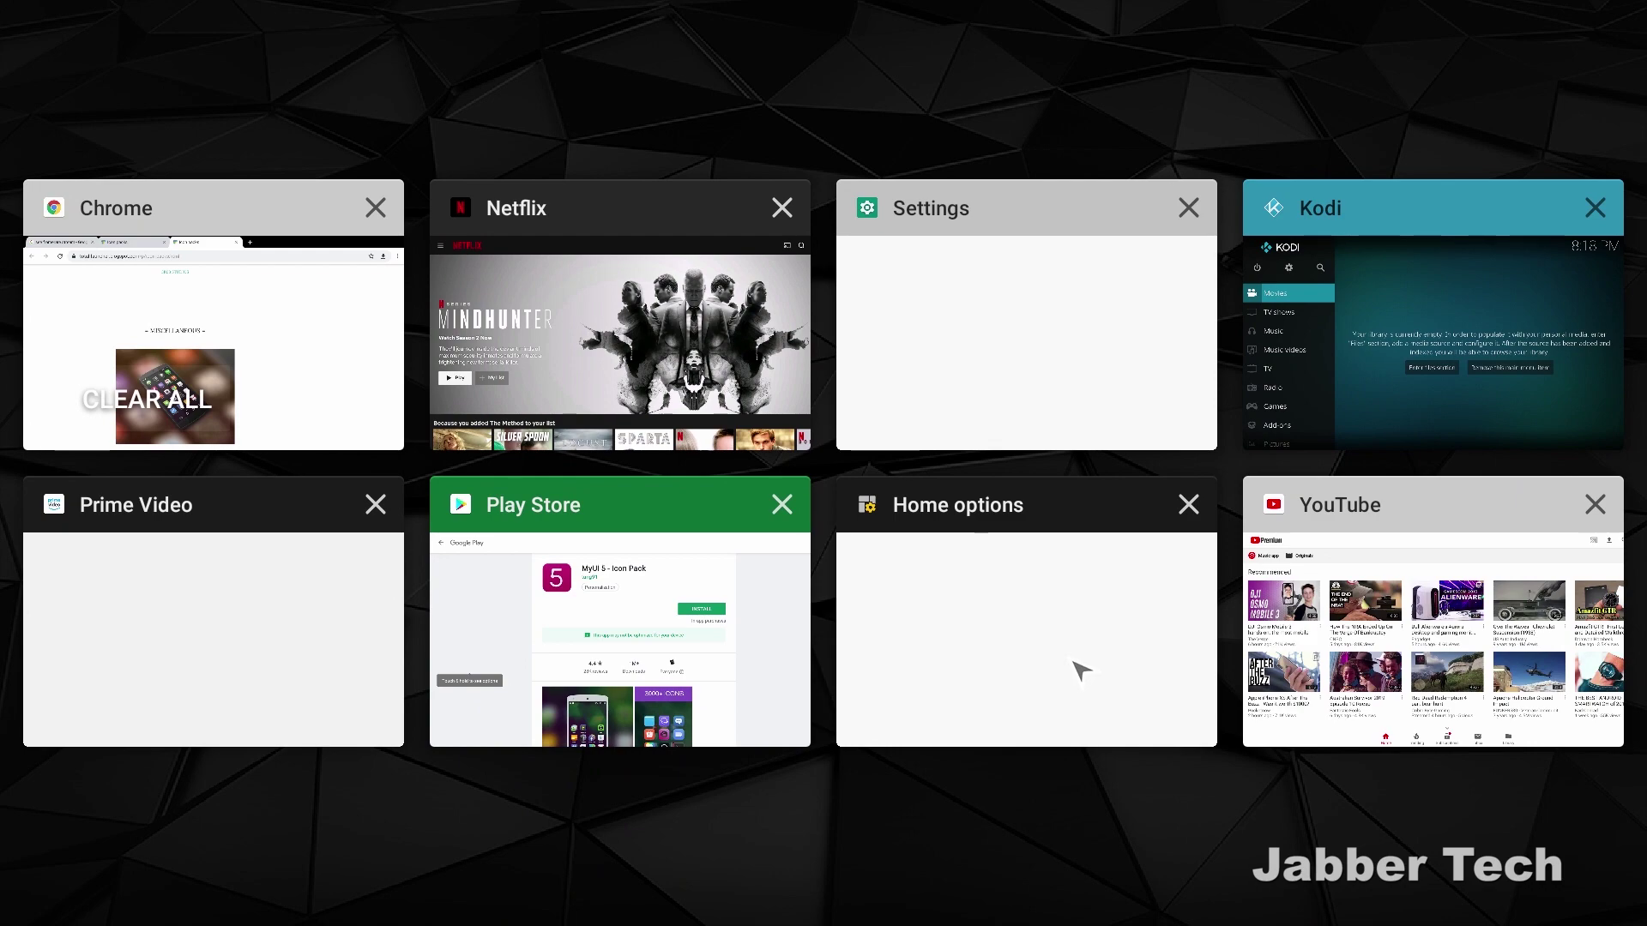
left_click(1059, 463)
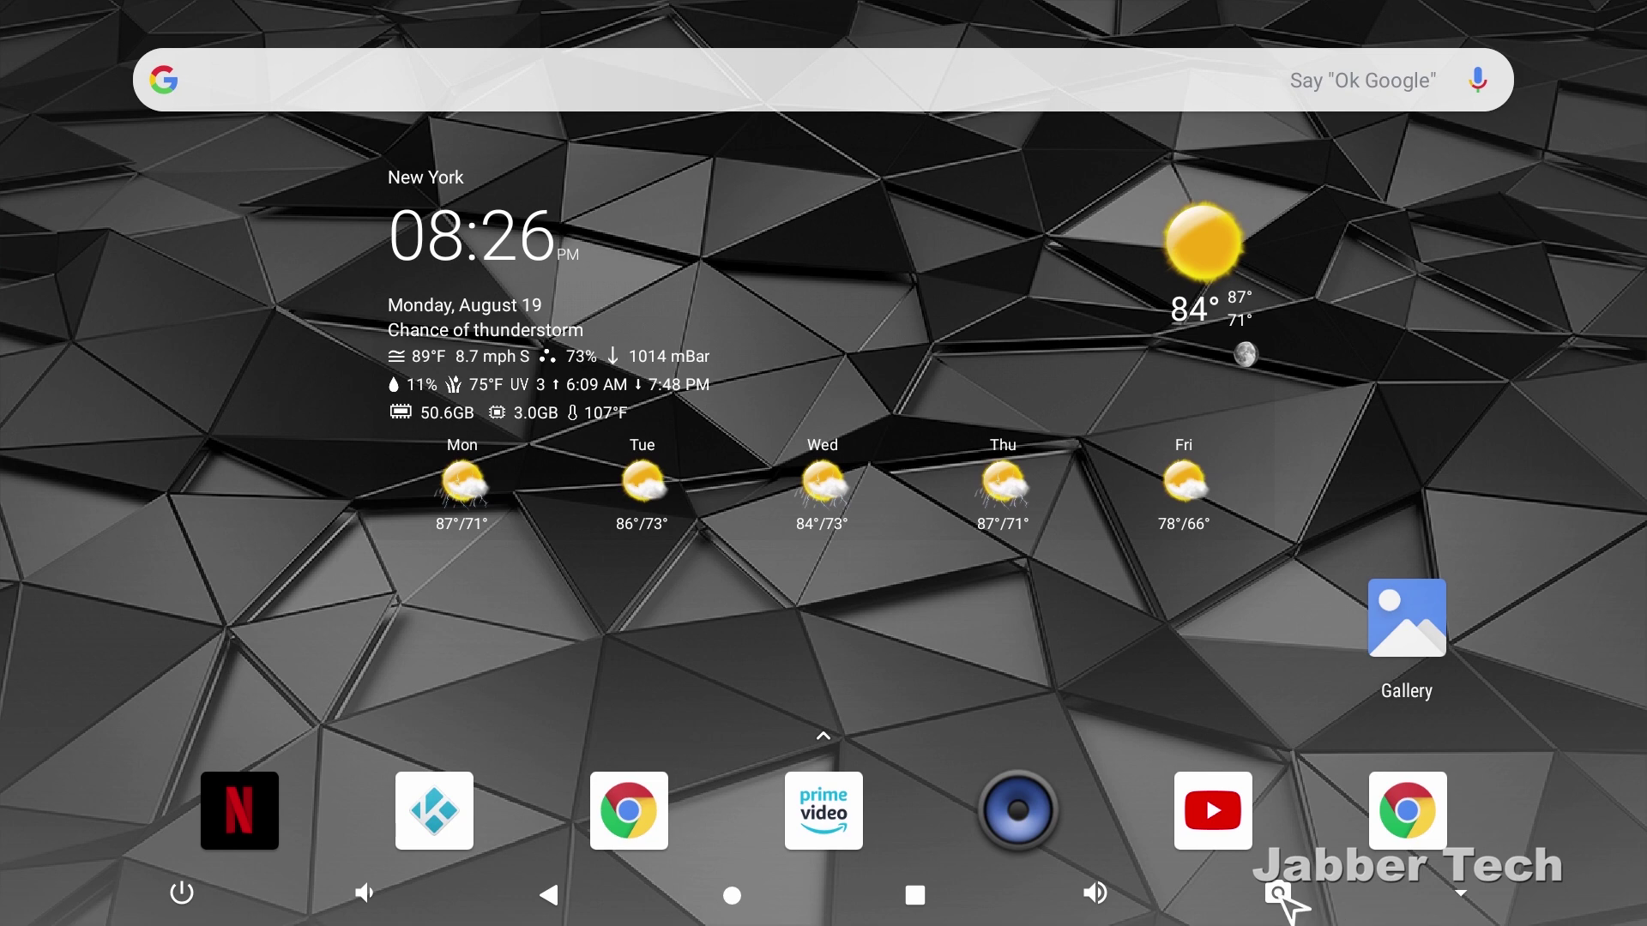
Take a screenshot of the home screen
left_click(1274, 892)
left_click(1276, 894)
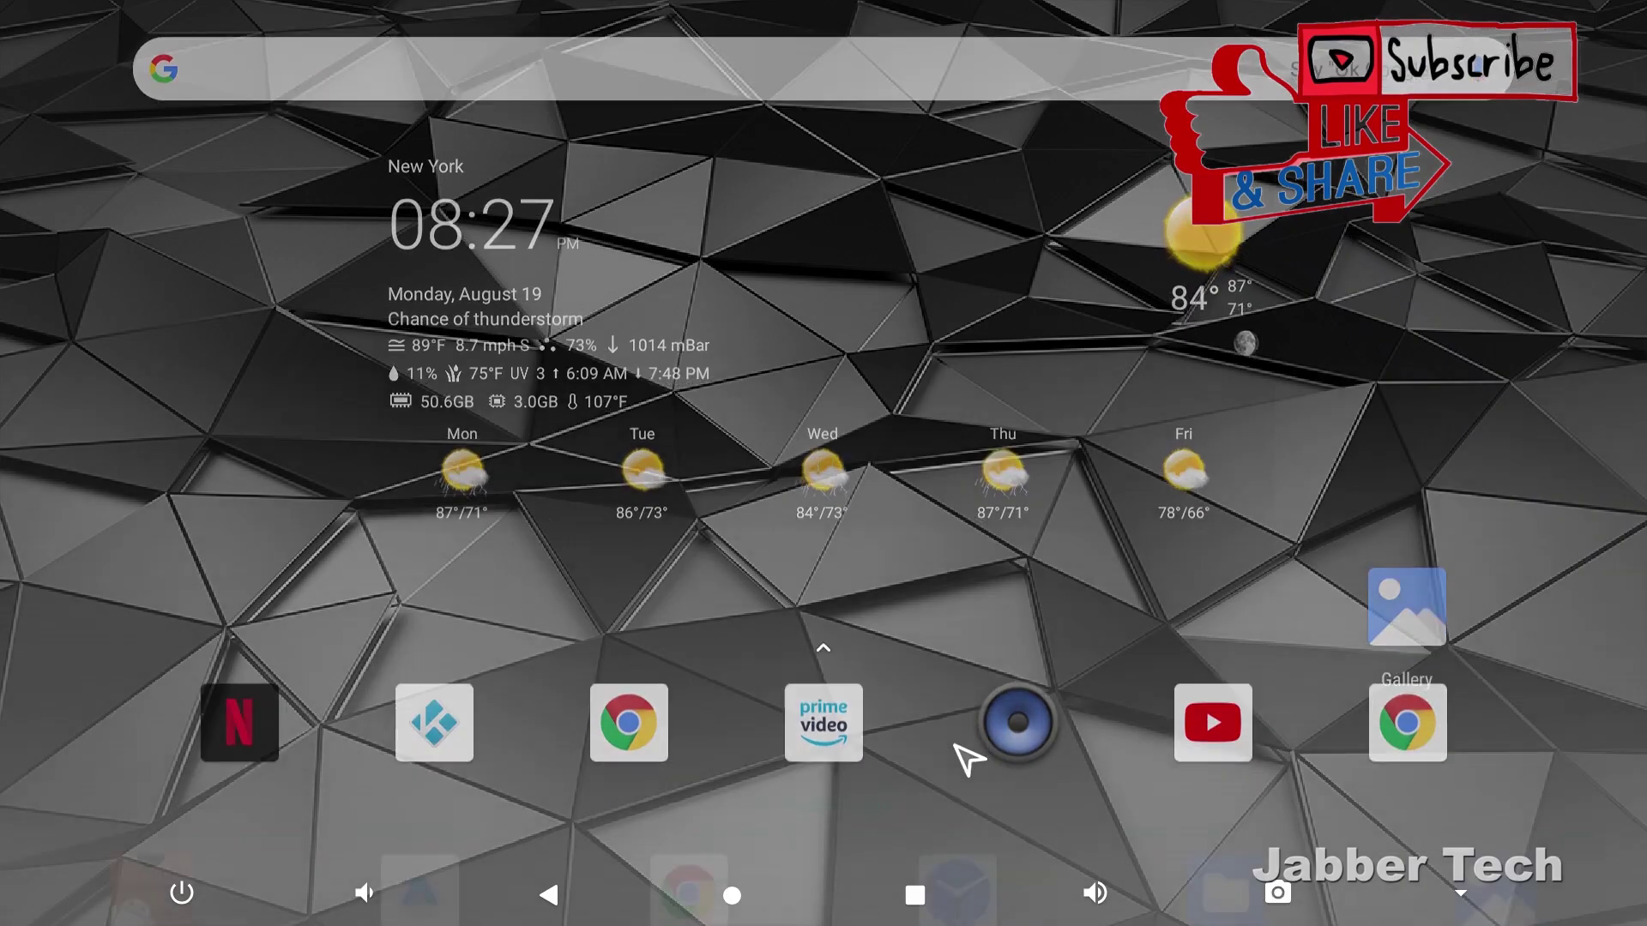
Bring up the full app list from the home screen and open the About device page in the System settings
left_click_drag(963, 754, 948, 383)
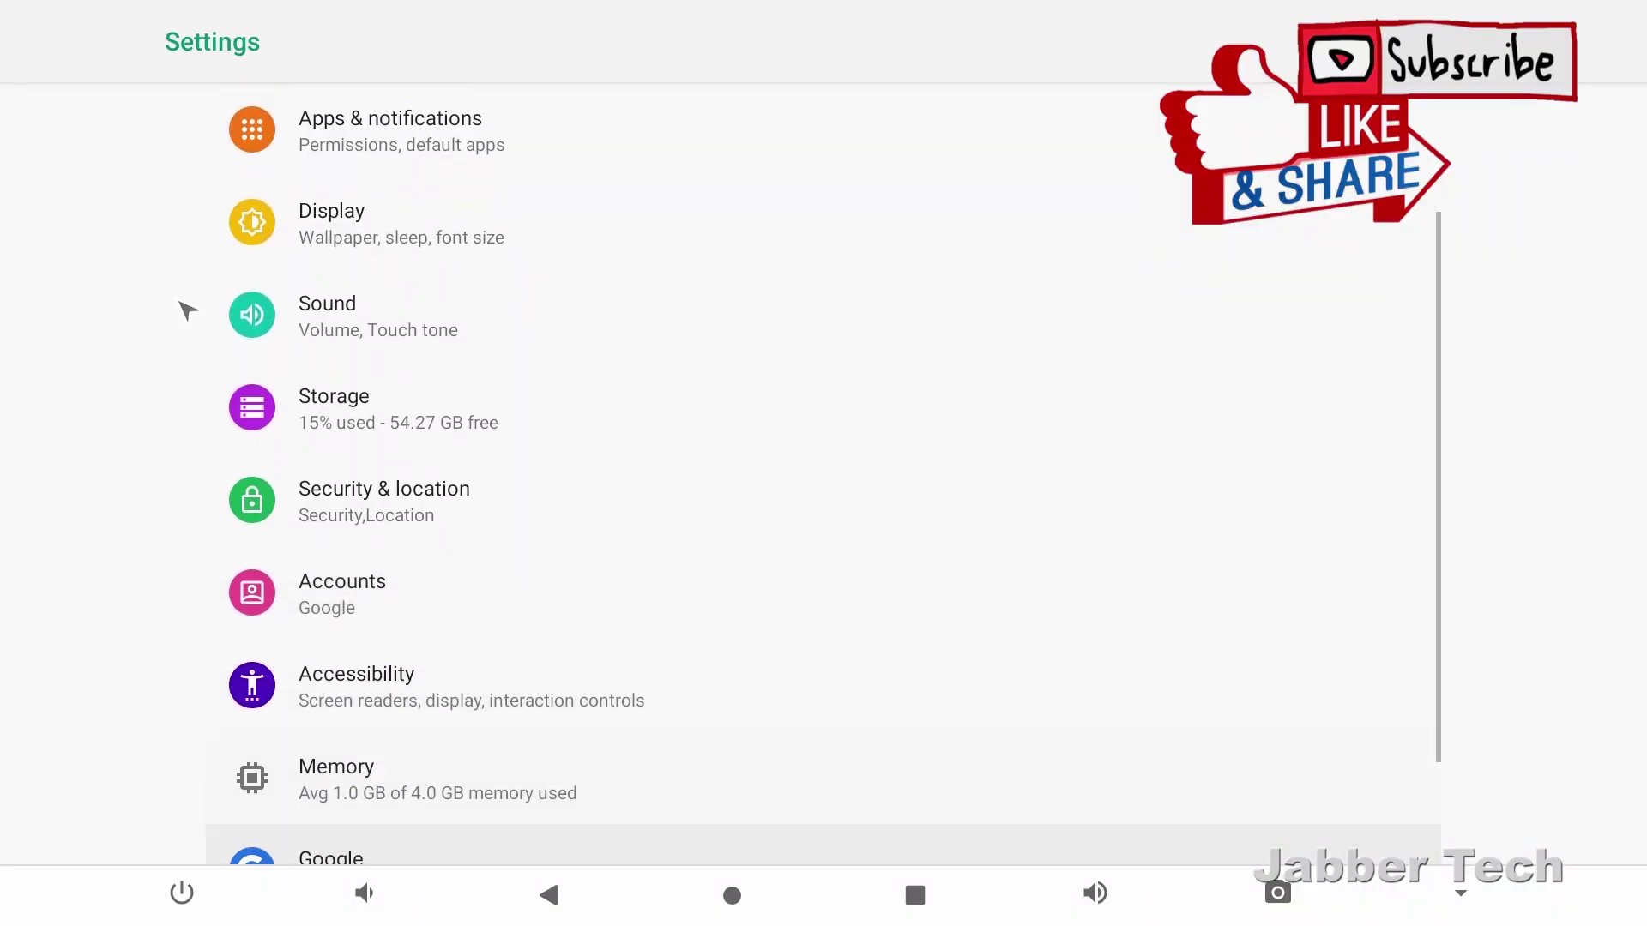
key("Down")
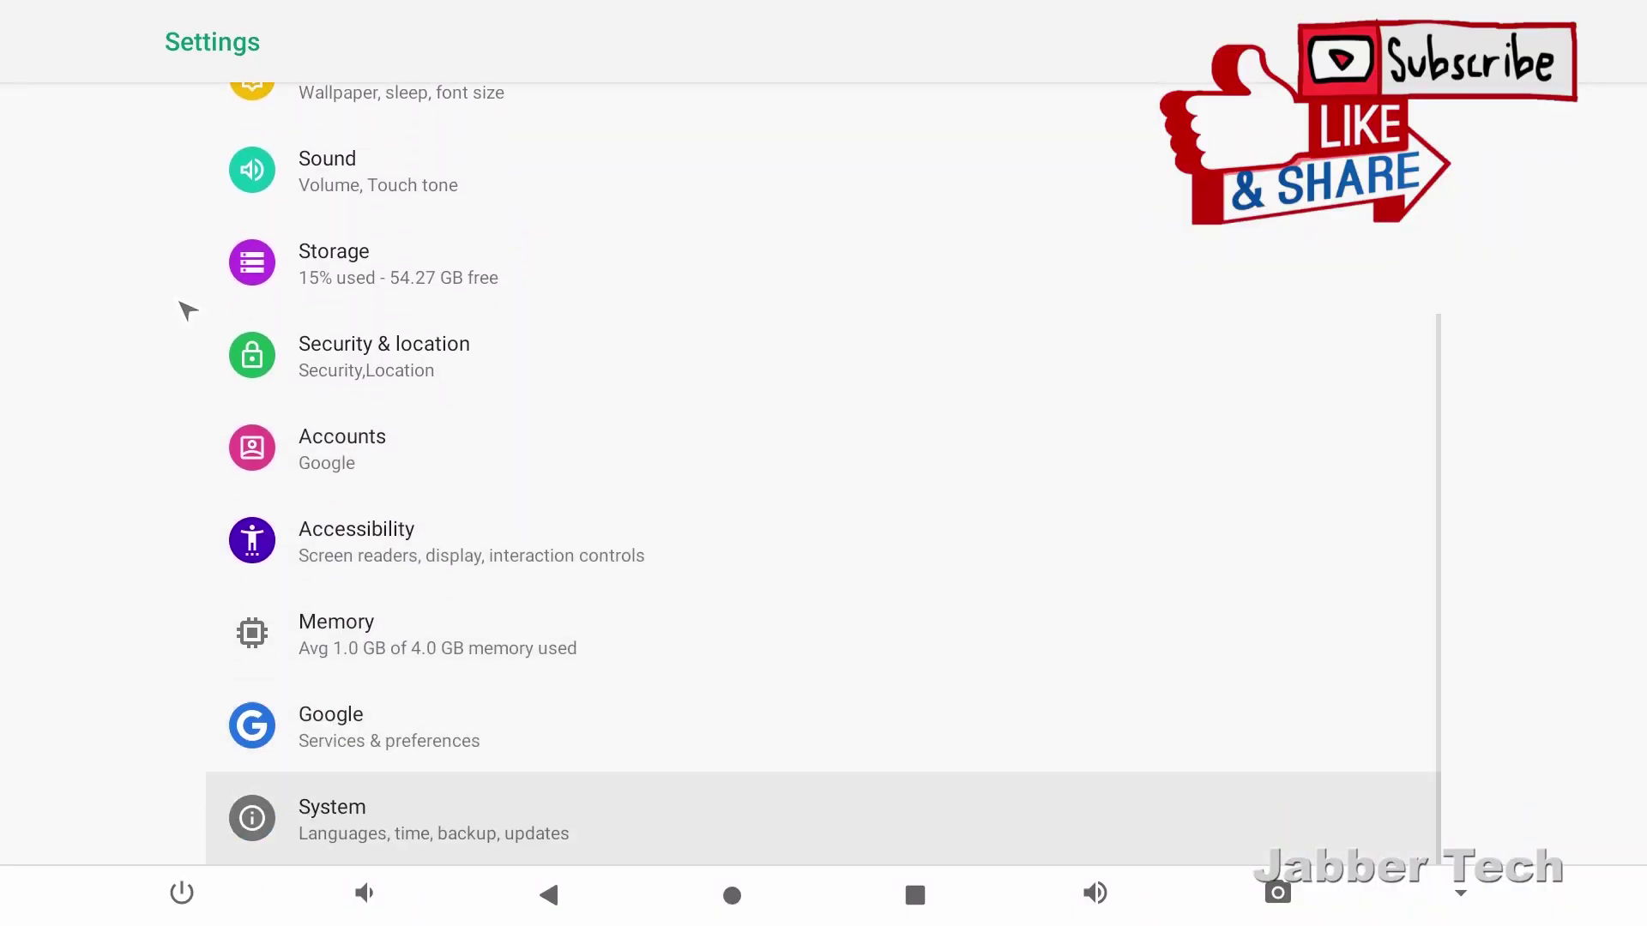
key("Return")
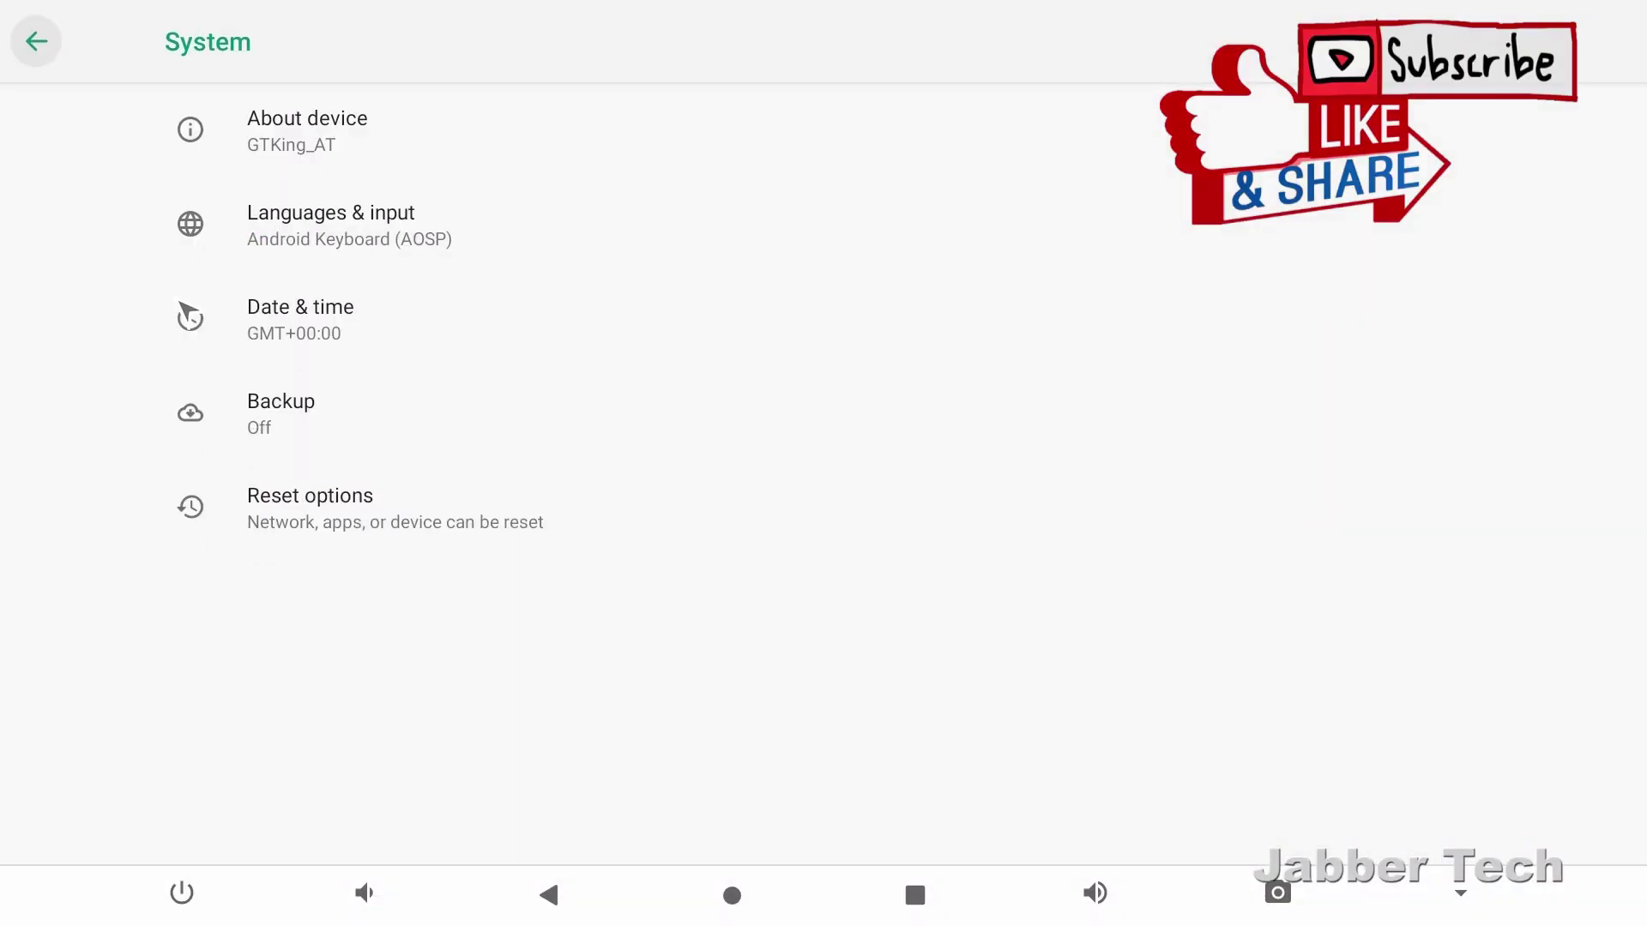
key("Down")
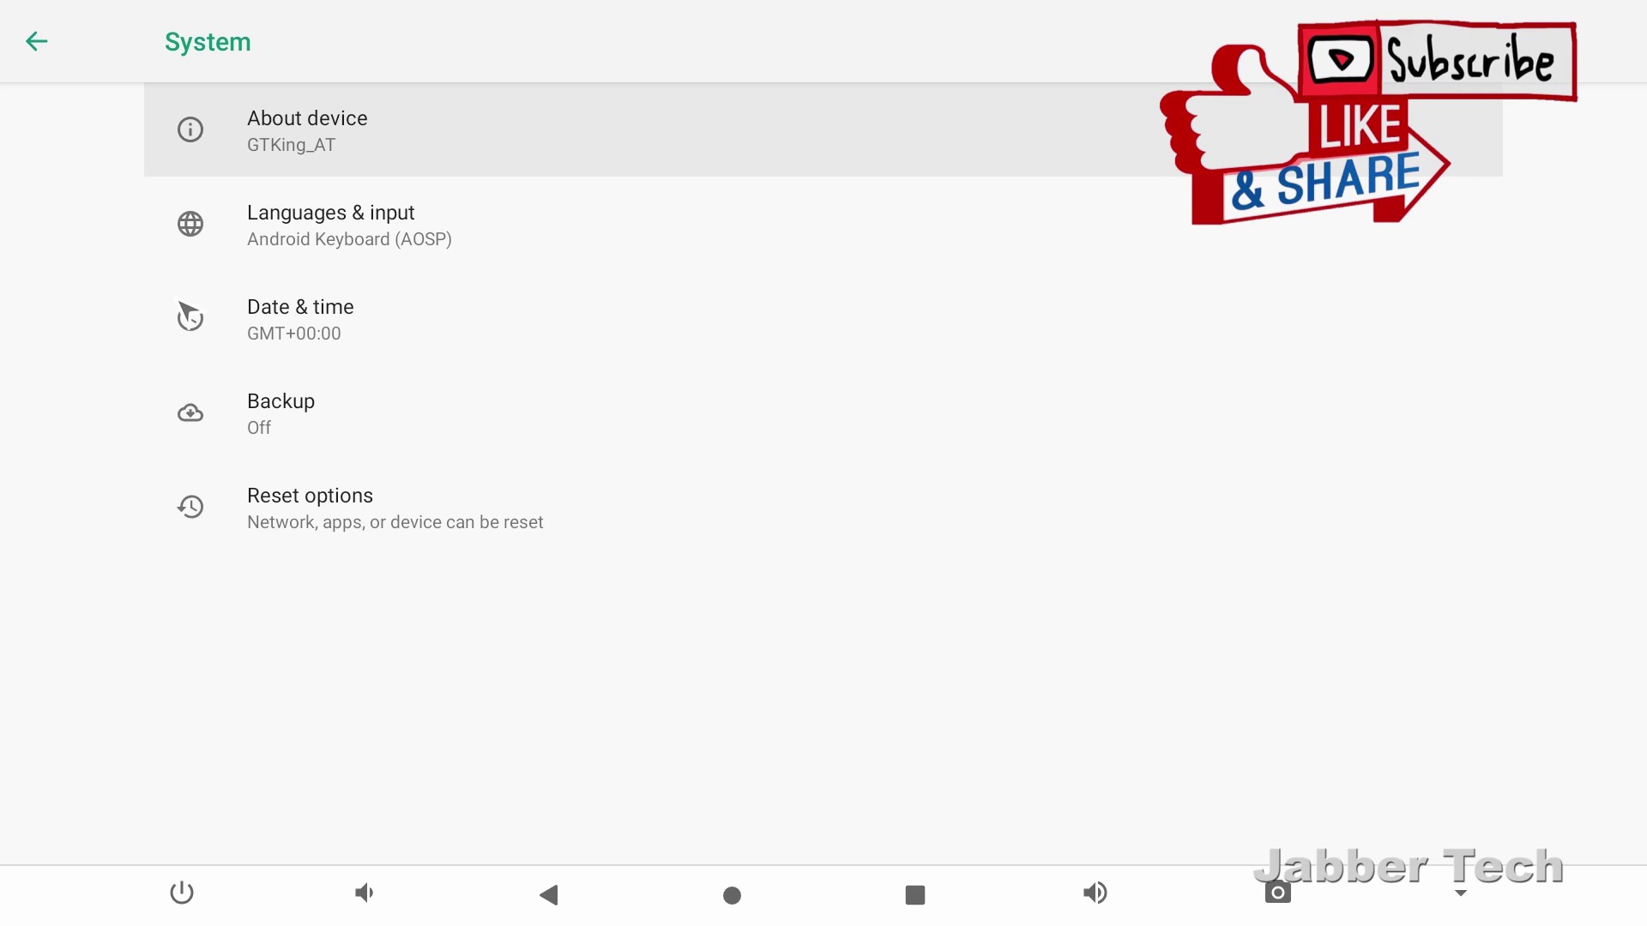
key("Return")
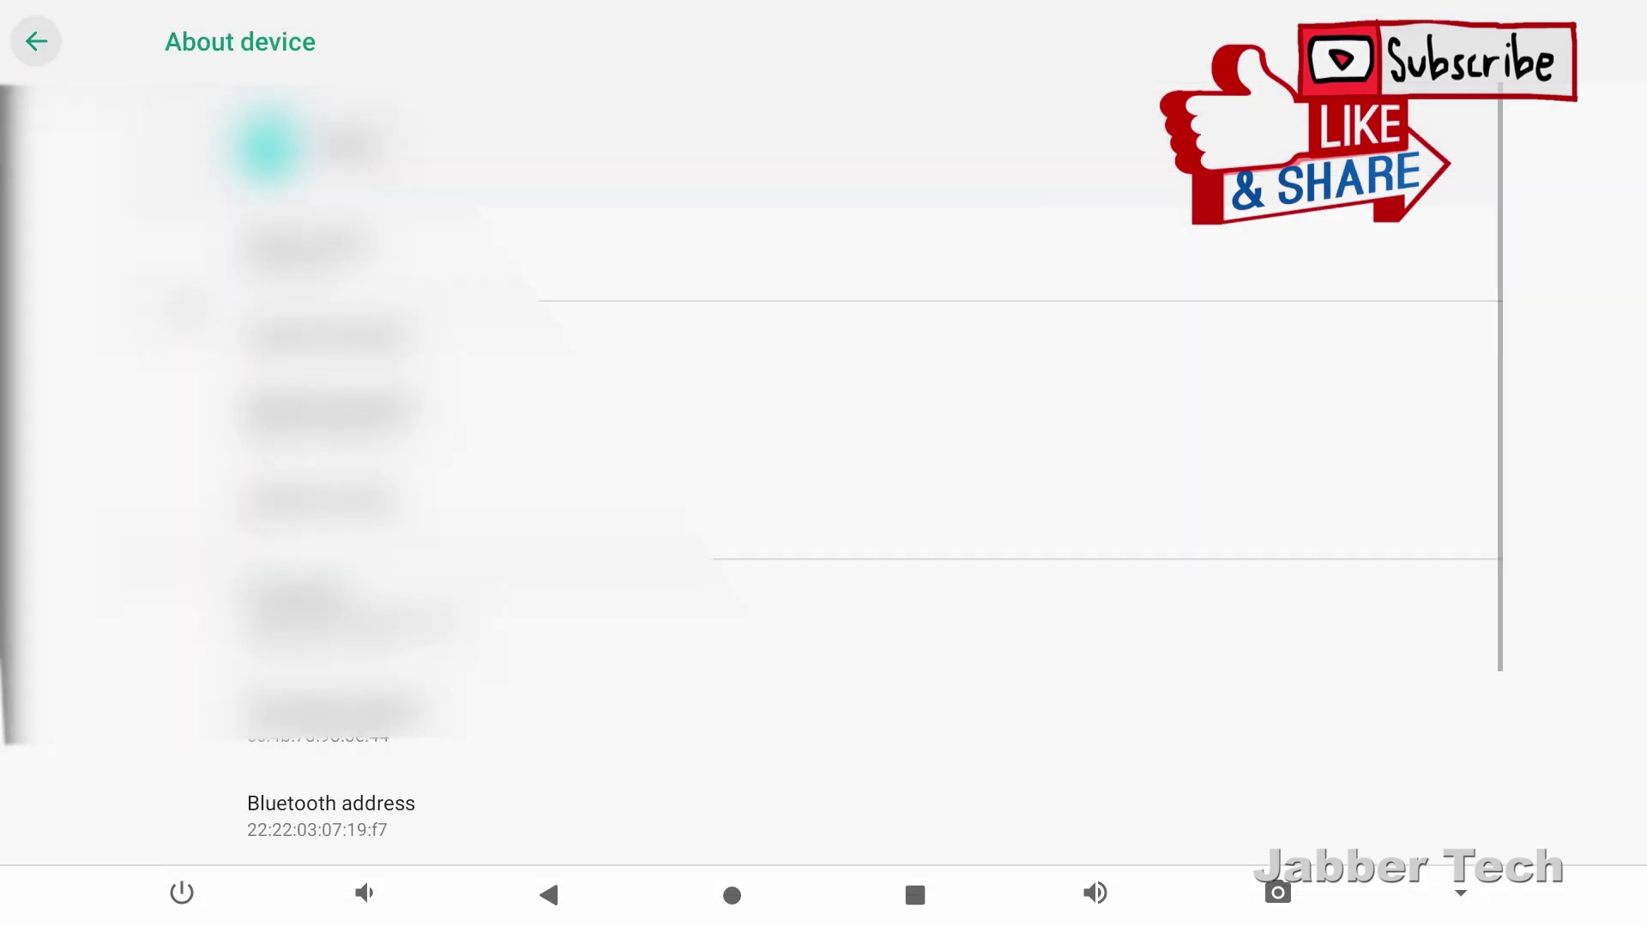
Look through the device information on the About device page down to the build number
key("Down")
key("Down")
key("Down")
key("Down")
key("Down")
key("Down")
key("Down")
key("Down")
key("Down")
key("Down")
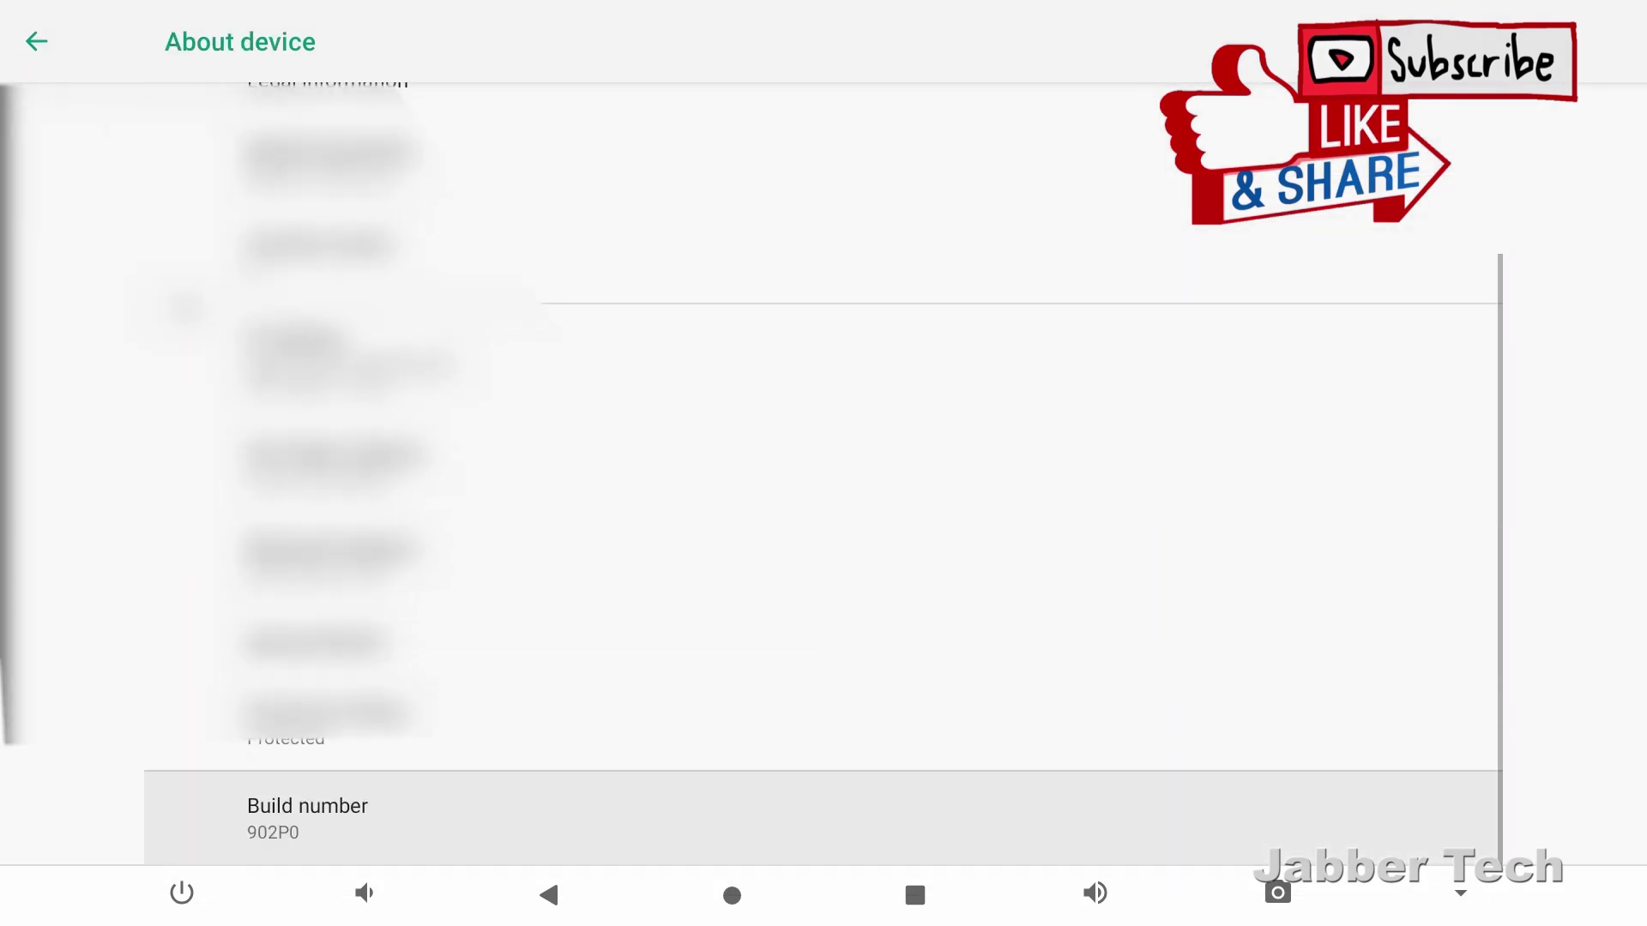